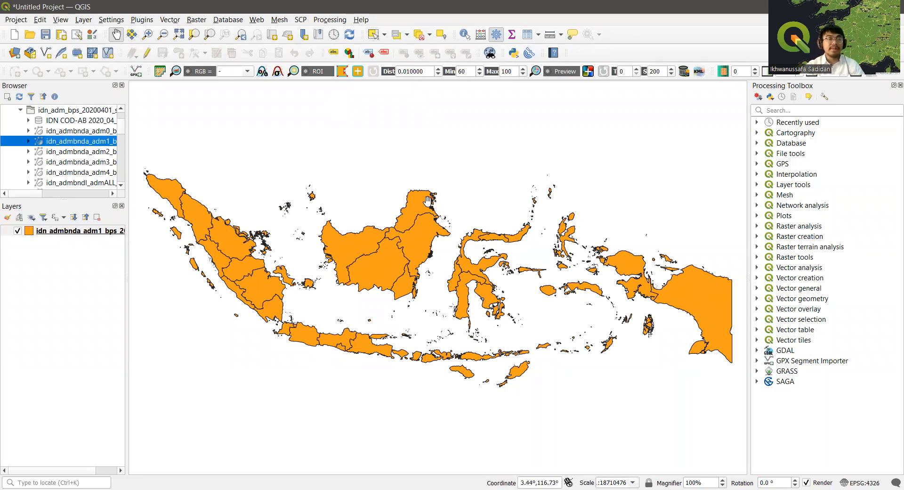
# - Open the attribute table of the idn_admbnda_adm1_bps_20200401 layer in editing mode and save the layer edits
pyautogui.rightClick(77, 234)
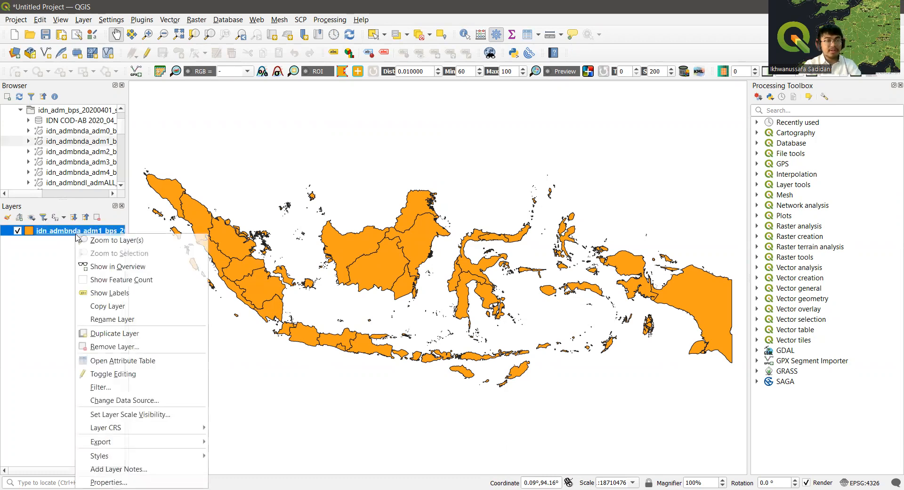
pyautogui.click(116, 358)
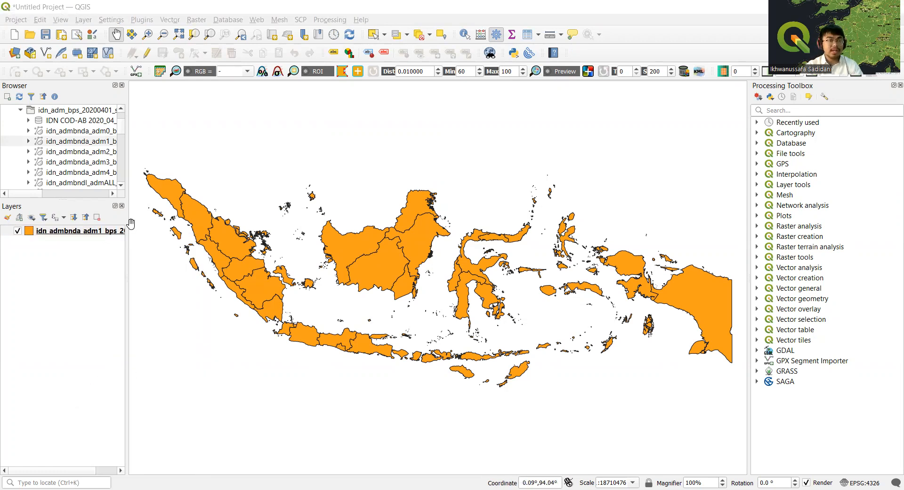
pyautogui.click(81, 234)
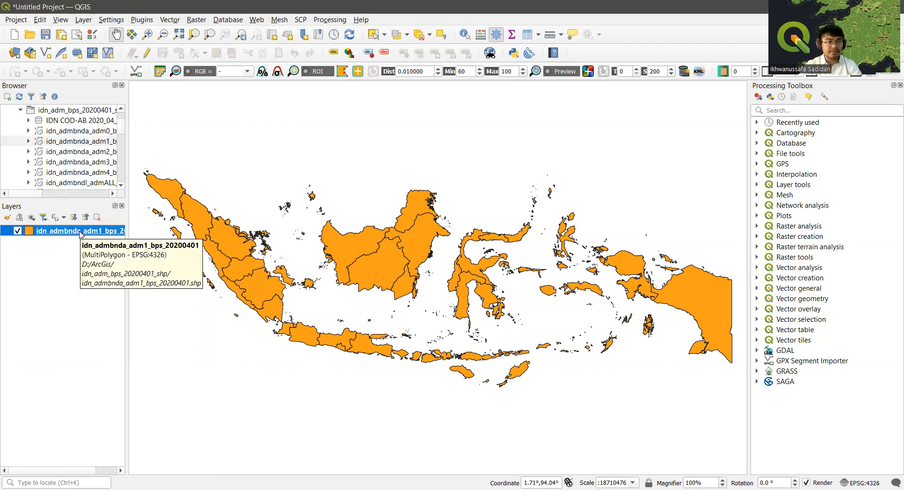
pyautogui.rightClick(80, 232)
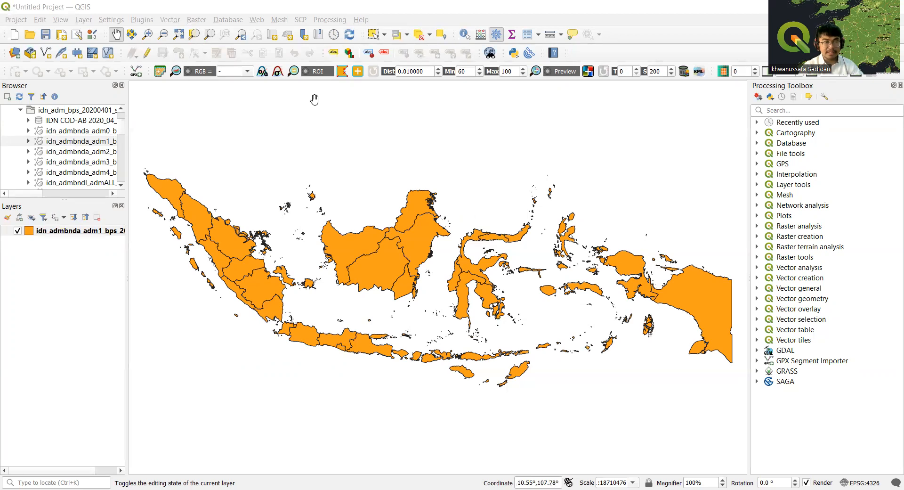
pyautogui.hotkey('ctrl', 'e')
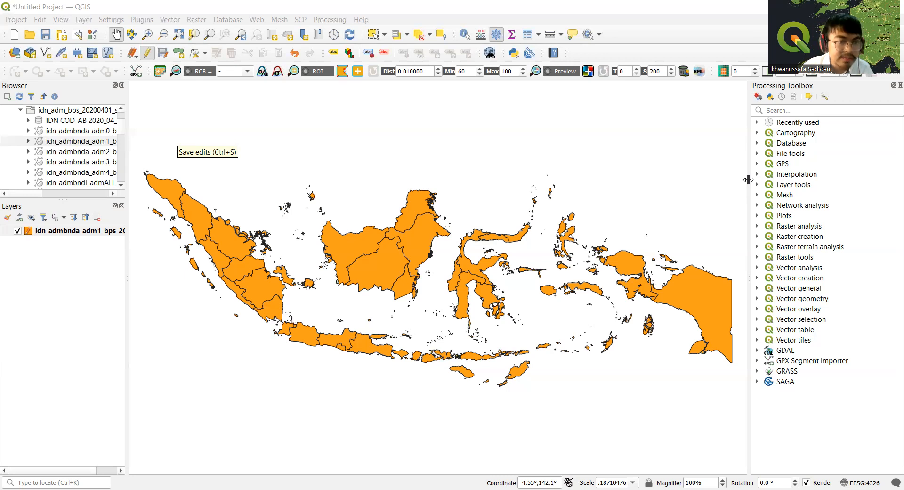
pyautogui.hotkey('ctrl', 's')
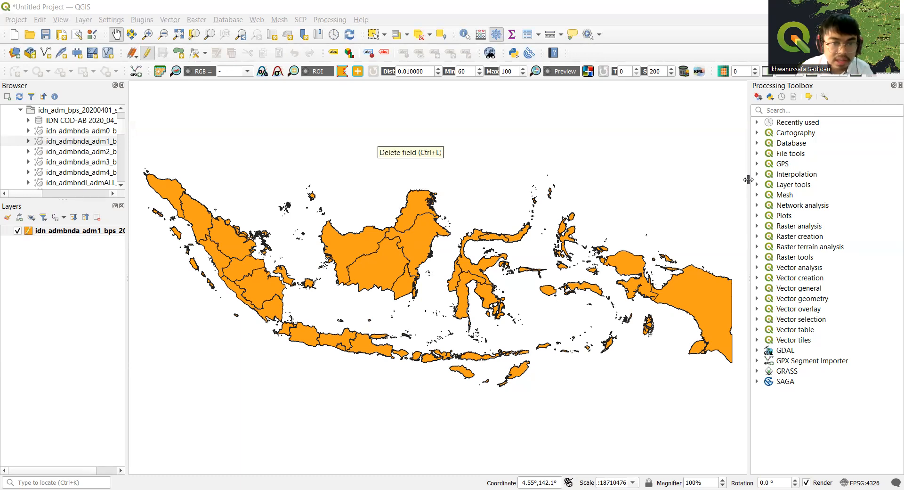
# - Delete the COVID, SEKOLAH, DESA and SAPI fields from the layer's attribute table
pyautogui.hotkey('ctrl', 'l')
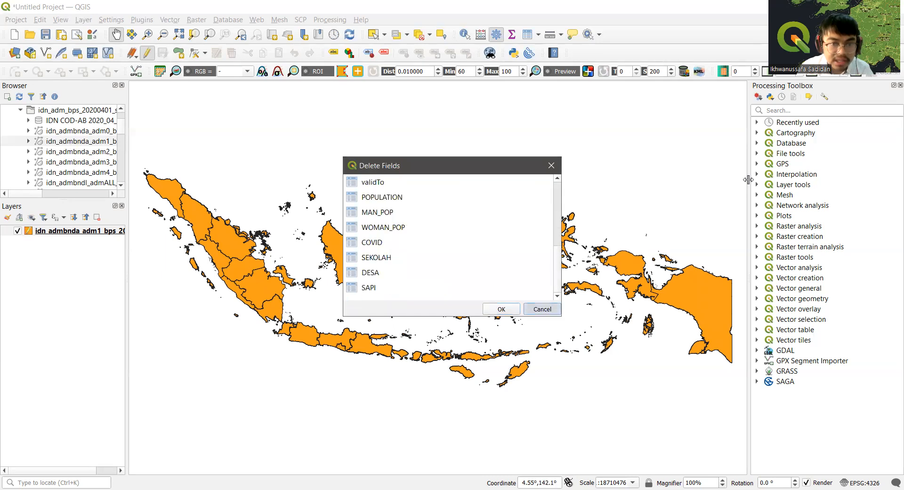
pyautogui.press('Escape')
pyautogui.hotkey('ctrl', 'l')
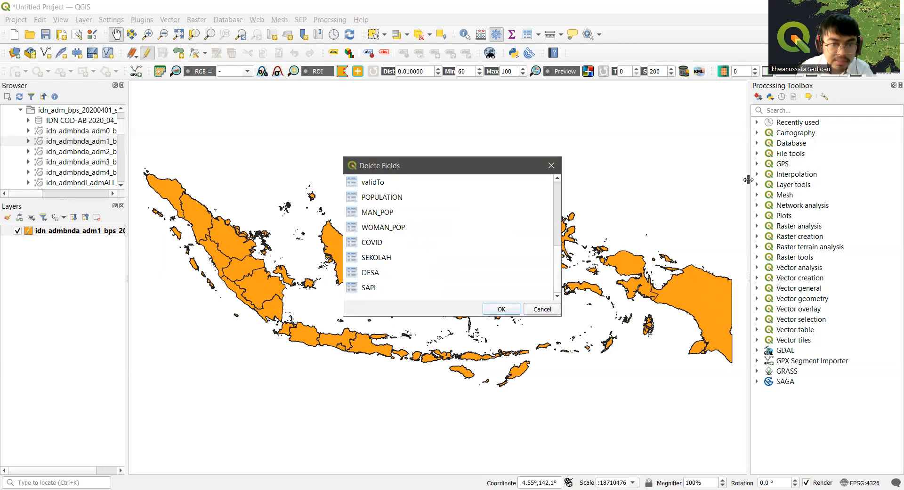
pyautogui.click(369, 288)
pyautogui.click(371, 273)
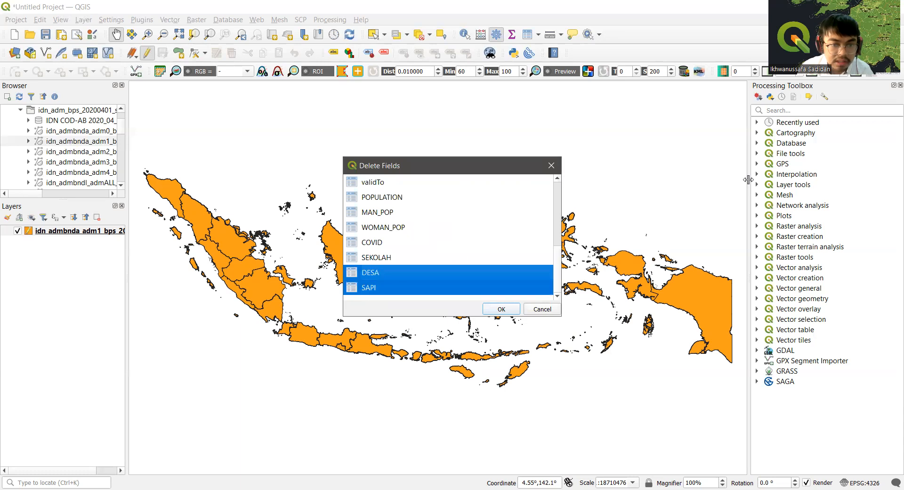
pyautogui.click(377, 258)
pyautogui.click(372, 242)
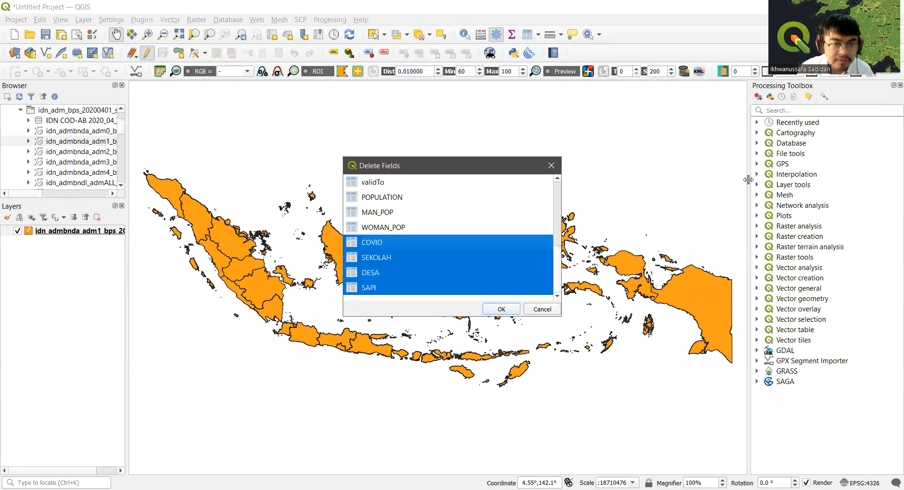
pyautogui.click(502, 309)
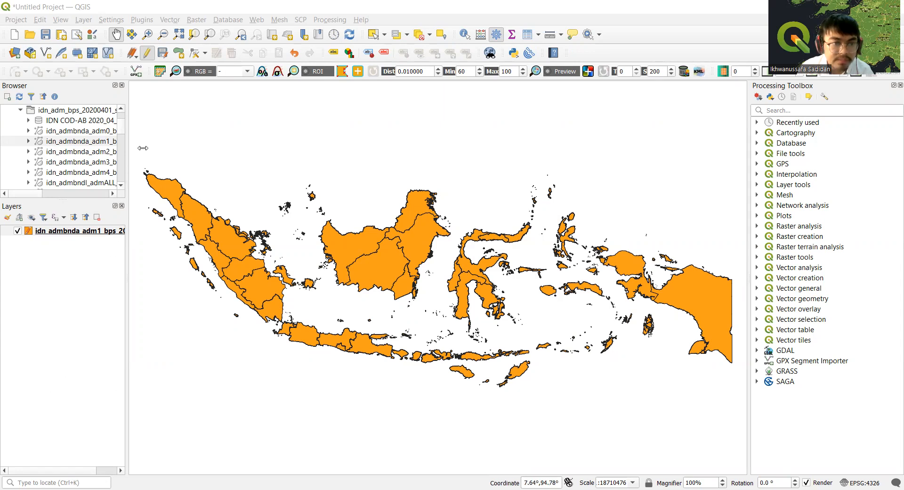
# - Save the field deletions and turn off editing mode for the layer
pyautogui.hotkey('ctrl', 's')
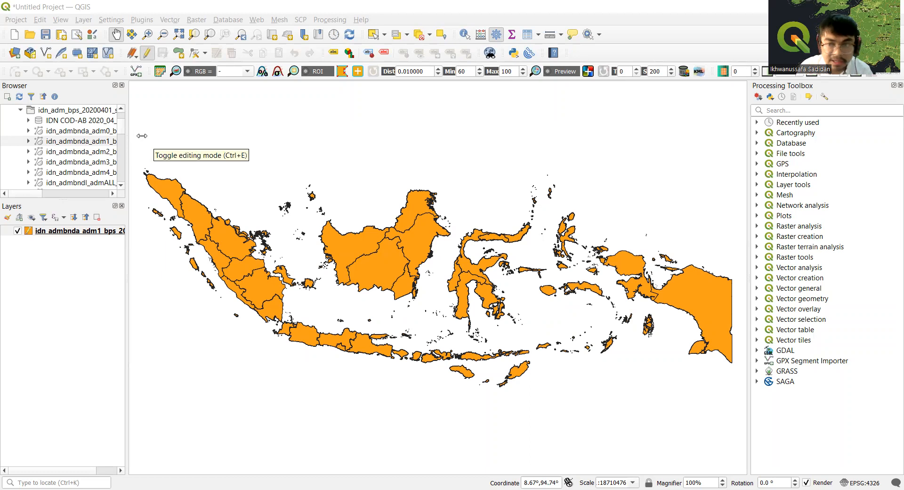
pyautogui.hotkey('ctrl', 'e')
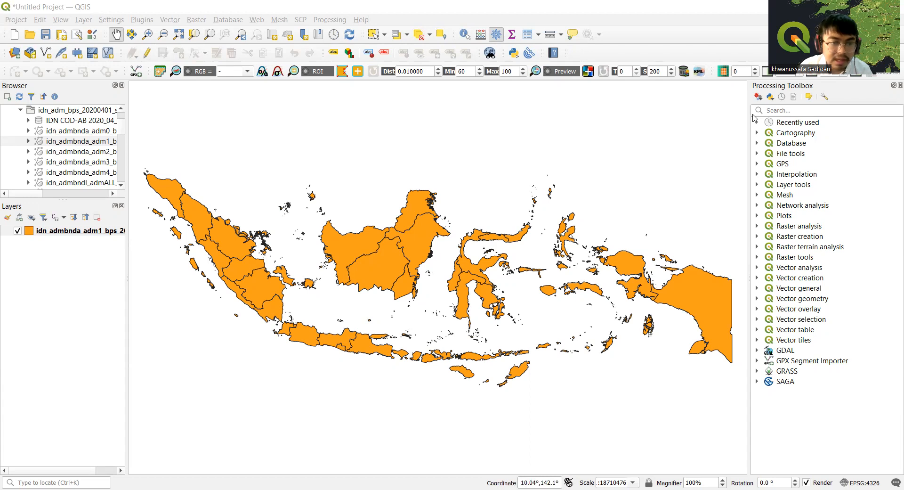
pyautogui.click(373, 271)
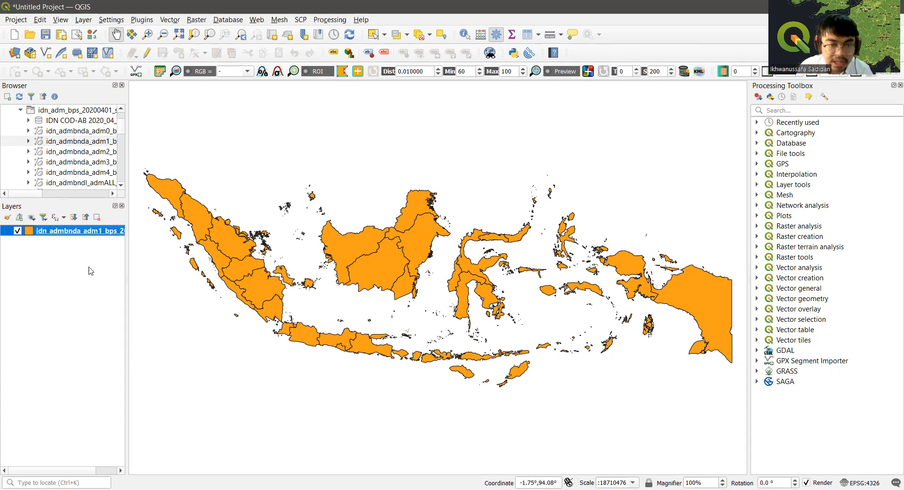
# - Label the provinces in the idn_admbnda_adm1_bps_20200401 layer with Single Labels, using ADM1_EN as the value
pyautogui.rightClick(64, 231)
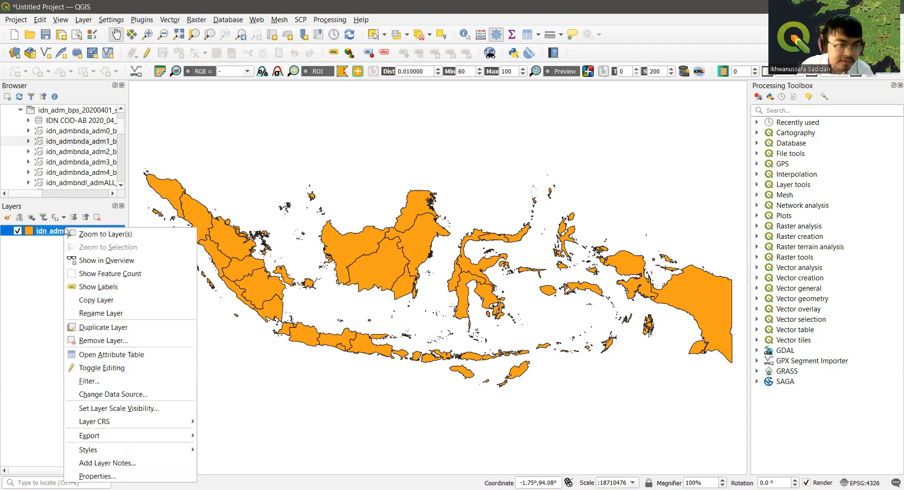
pyautogui.click(126, 476)
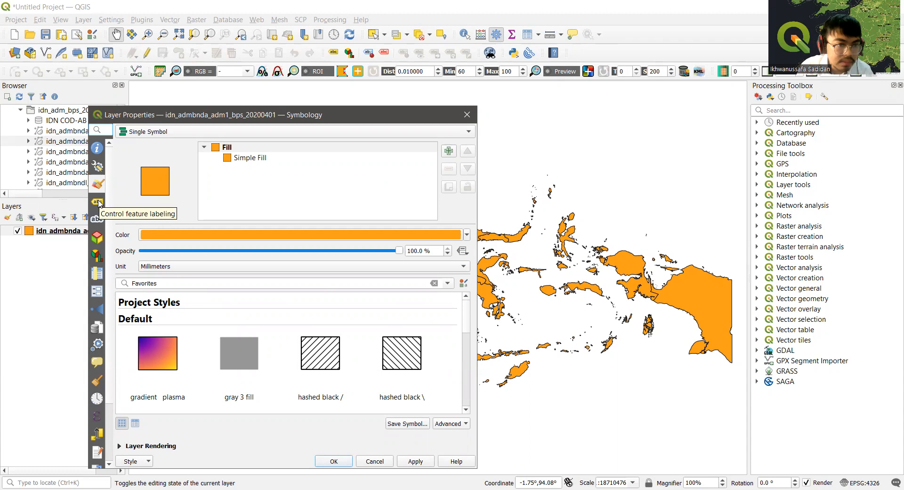
pyautogui.click(99, 203)
pyautogui.click(151, 136)
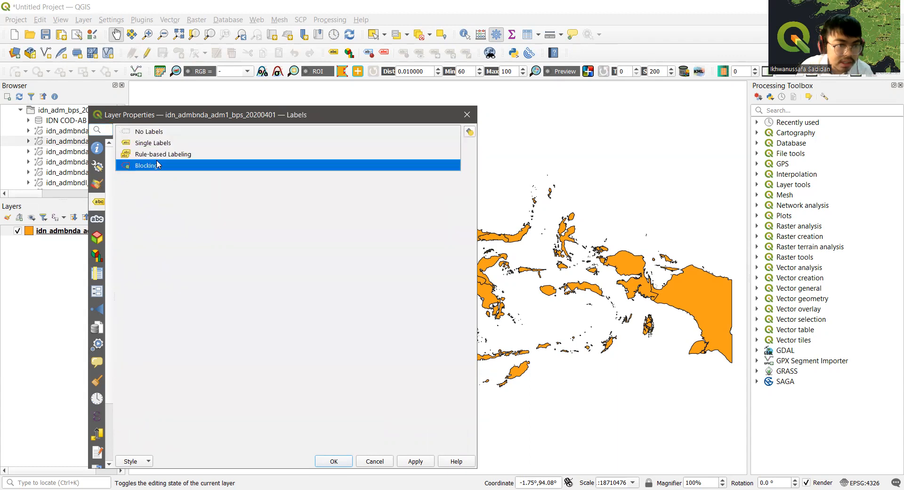
pyautogui.click(158, 146)
pyautogui.click(175, 132)
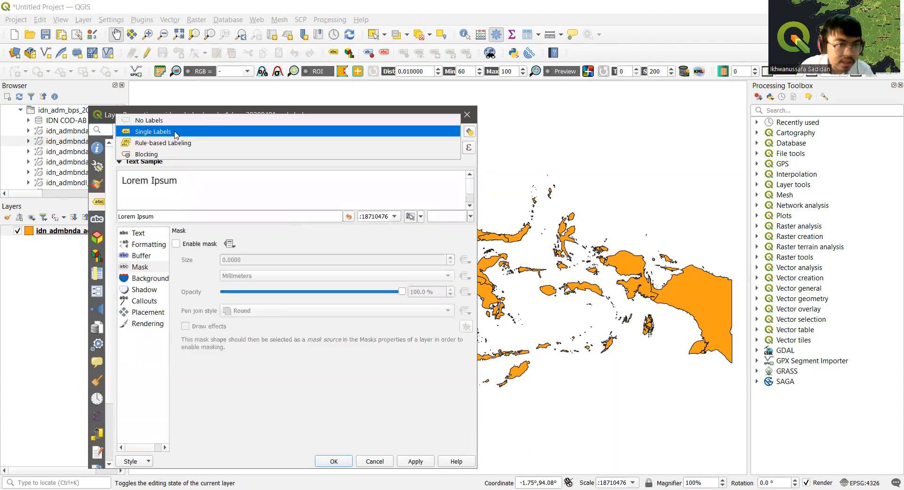
pyautogui.click(174, 132)
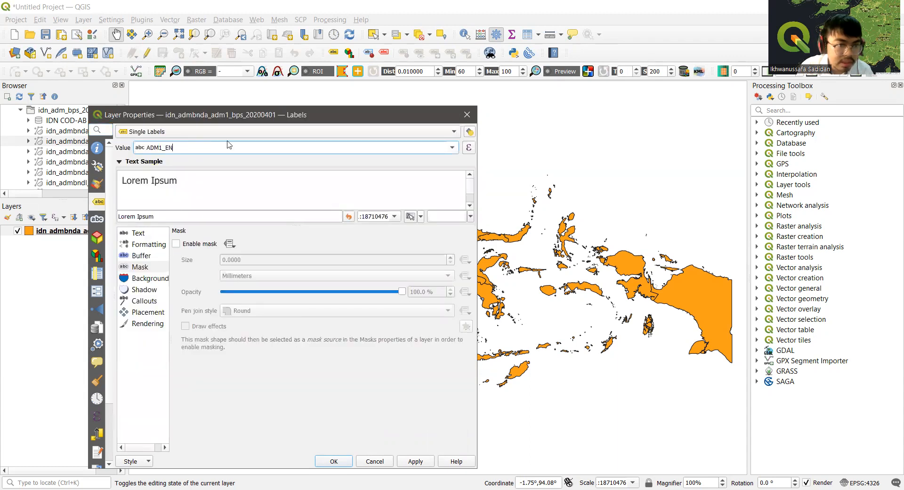
pyautogui.click(451, 148)
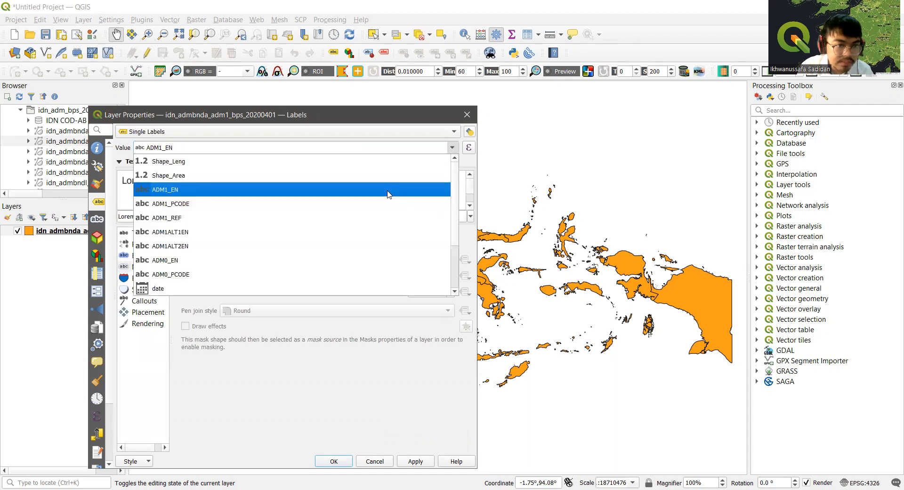
pyautogui.click(389, 458)
pyautogui.click(414, 461)
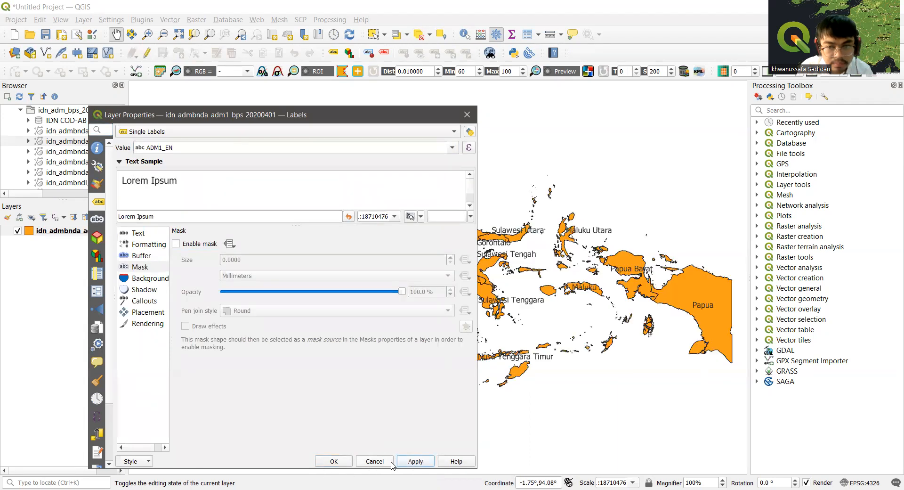
pyautogui.click(334, 462)
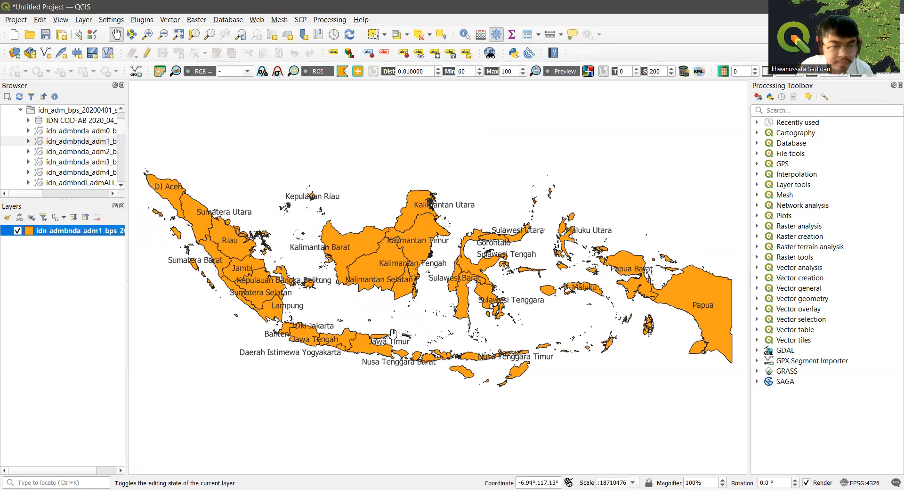
# - Change the province layer's symbology from a single symbol to Categorized
pyautogui.rightClick(72, 233)
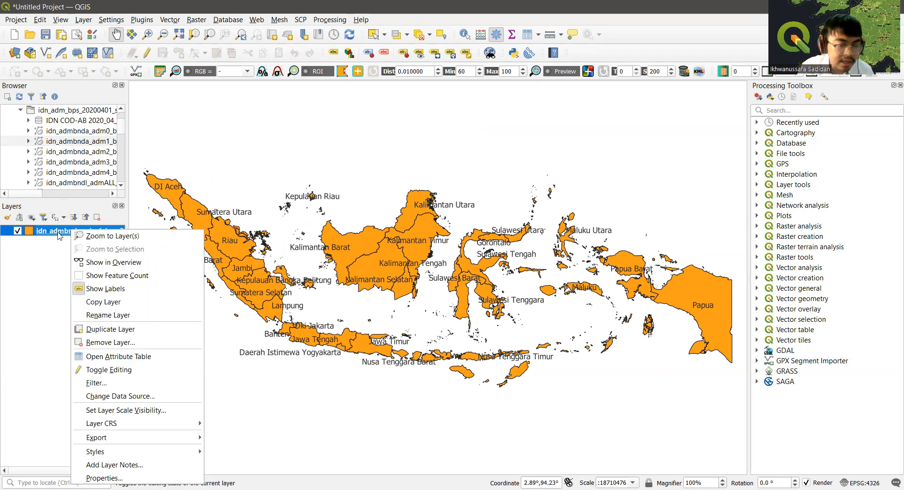
pyautogui.click(150, 477)
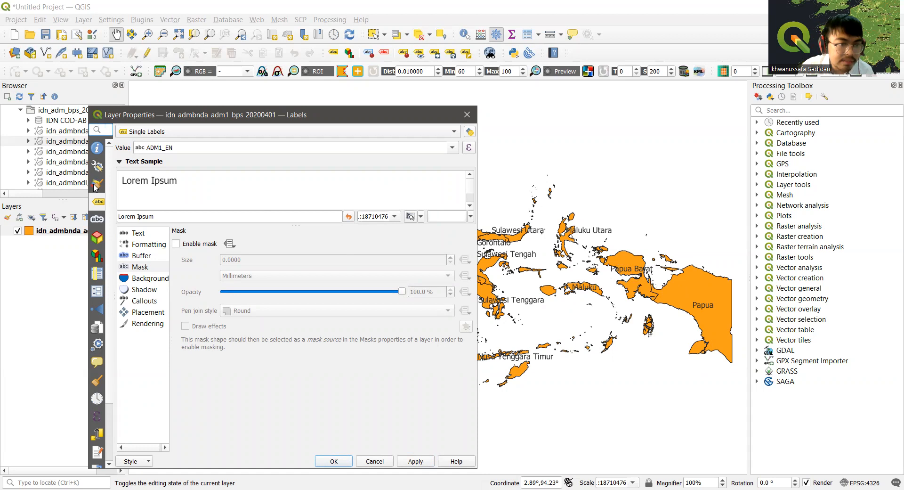
pyautogui.click(171, 134)
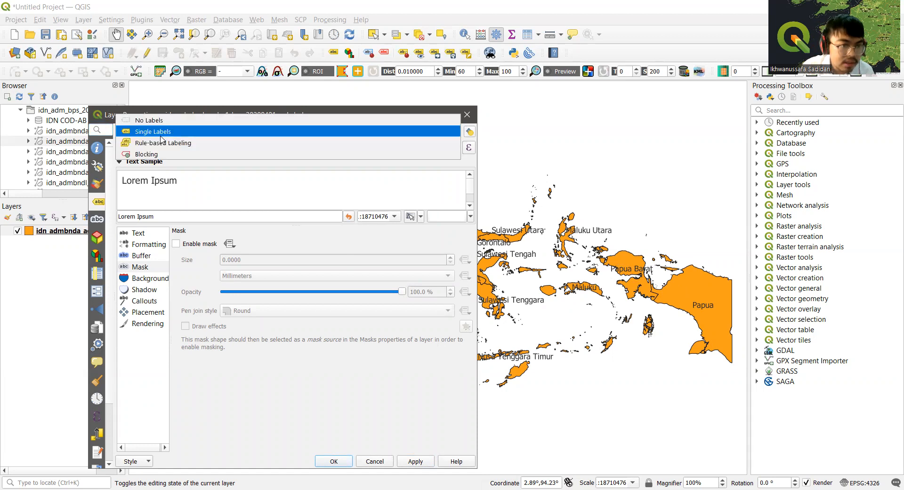
pyautogui.click(97, 188)
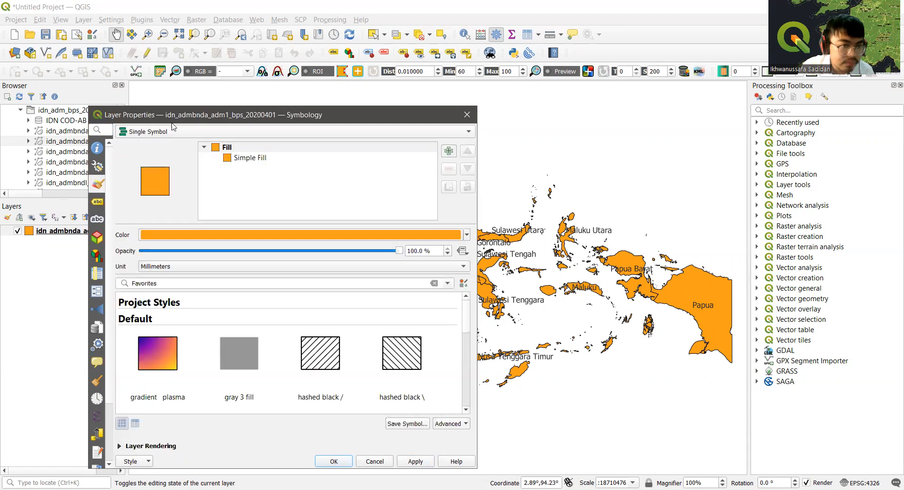
pyautogui.click(164, 133)
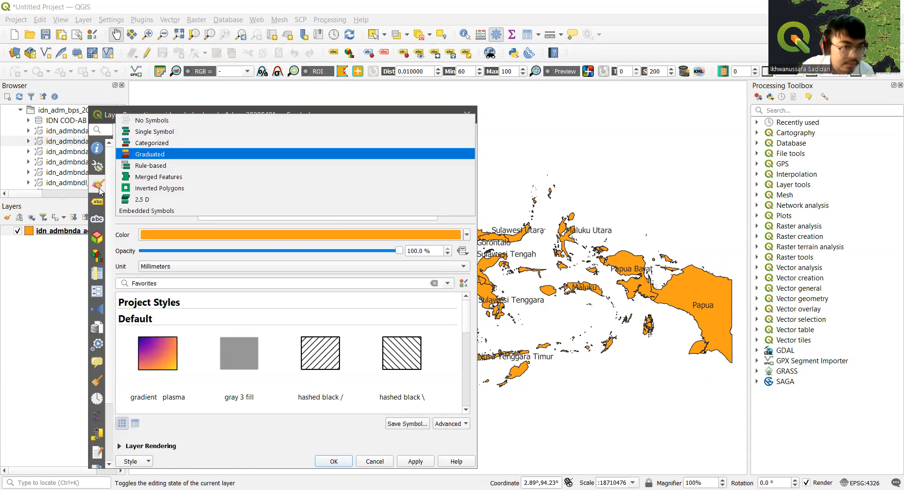
pyautogui.click(99, 188)
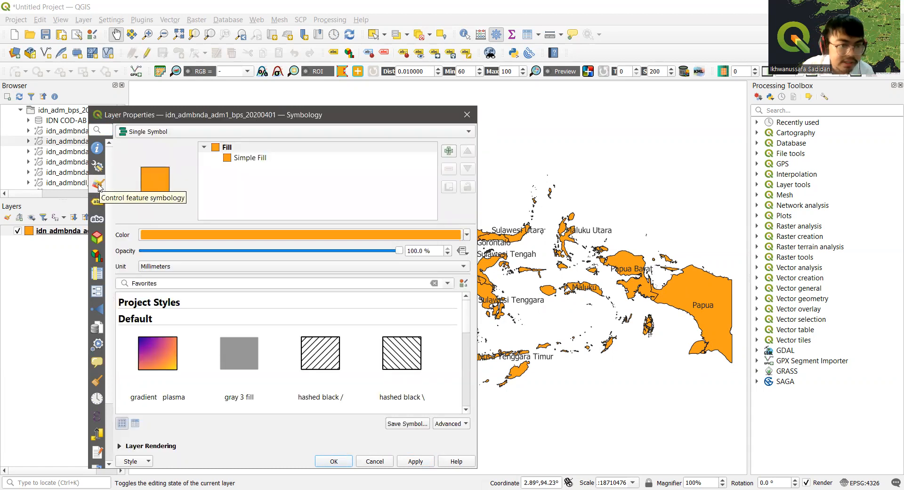
pyautogui.click(160, 134)
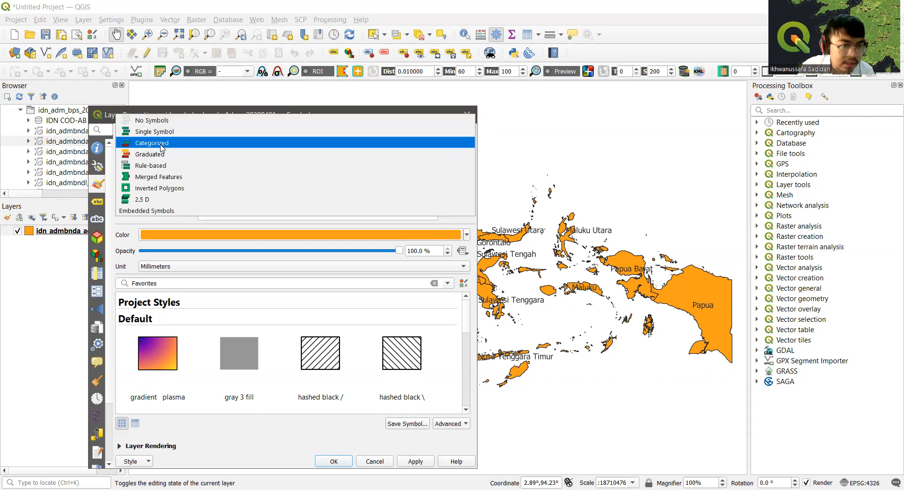
pyautogui.click(161, 144)
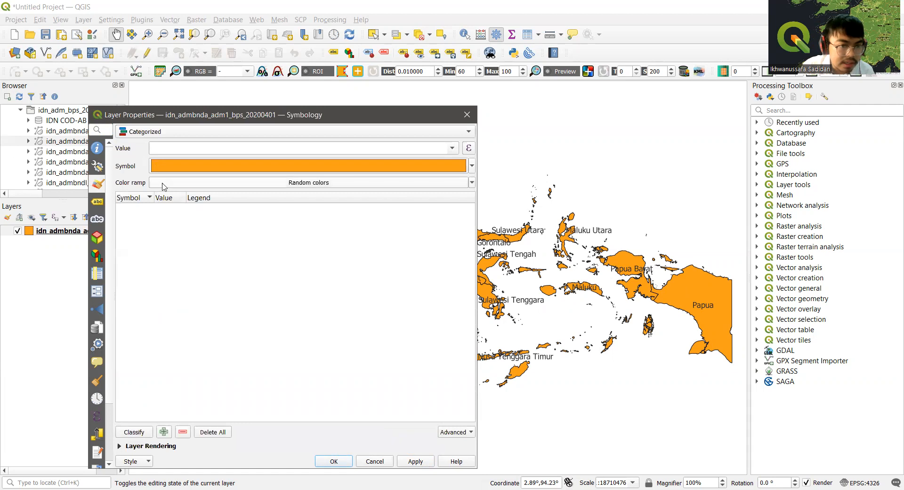
# - Choose the Greens color ramp for the categories and set its Color 1 to light green #d9ffb7
pyautogui.click(188, 184)
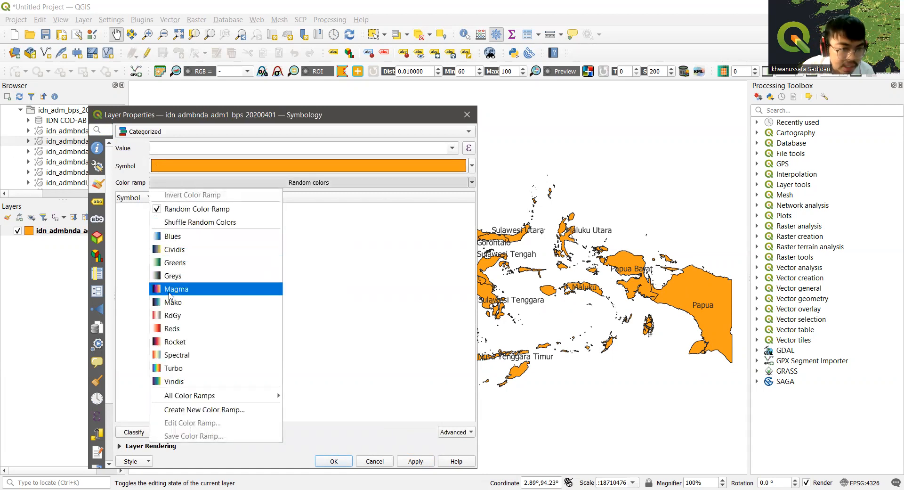
pyautogui.click(193, 265)
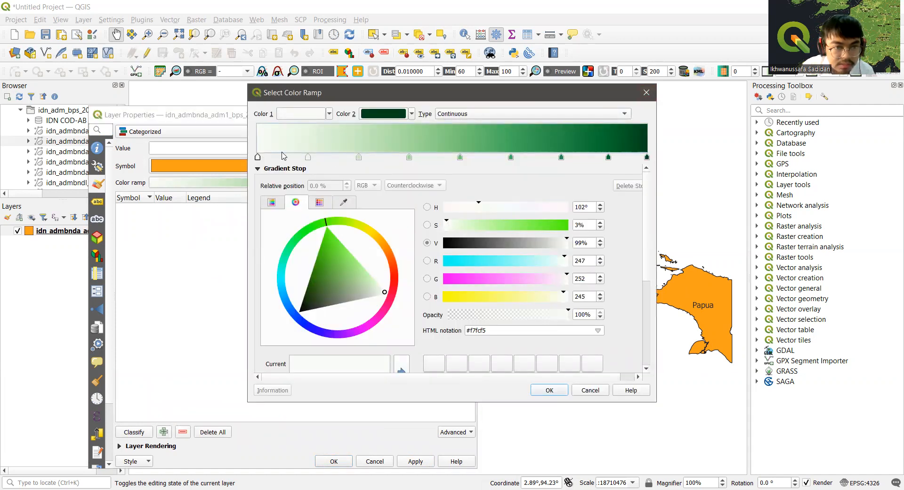
pyautogui.click(328, 113)
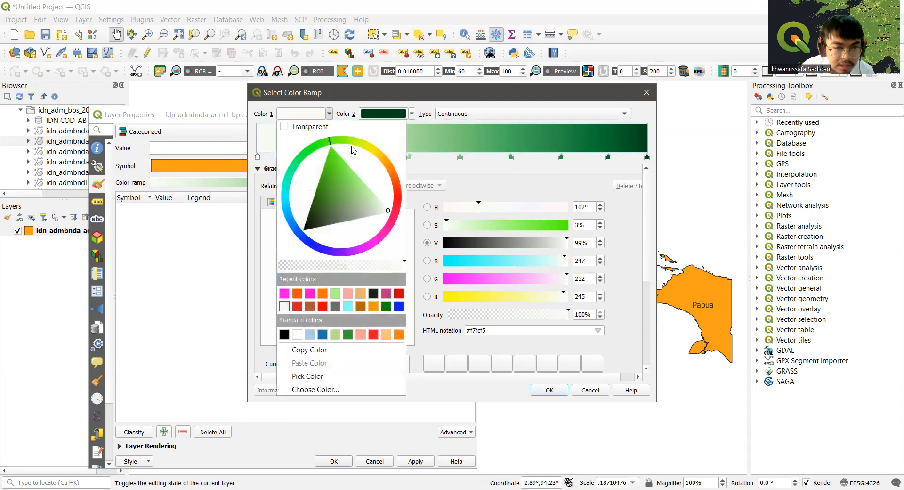
pyautogui.moveTo(332, 146); pyautogui.dragTo(339, 141)
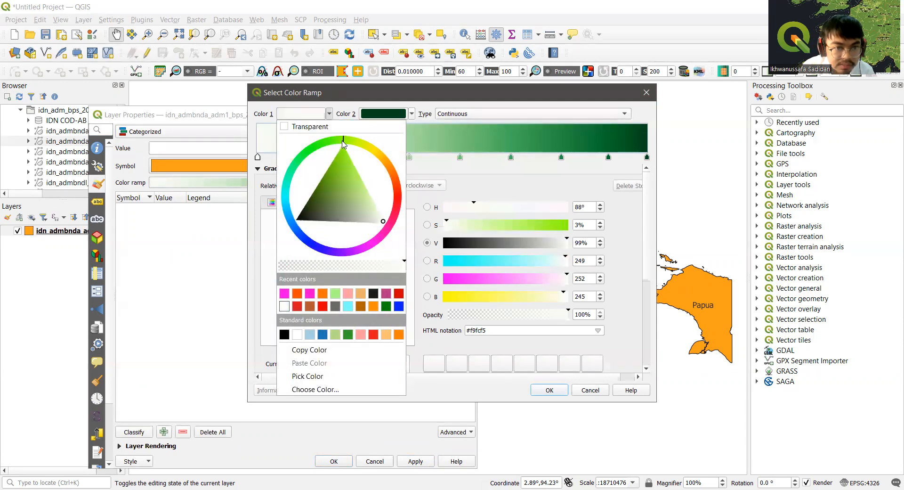
pyautogui.moveTo(363, 211)
pyautogui.mouseDown()
pyautogui.moveTo(380, 207)
pyautogui.moveTo(373, 198)
pyautogui.mouseUp()
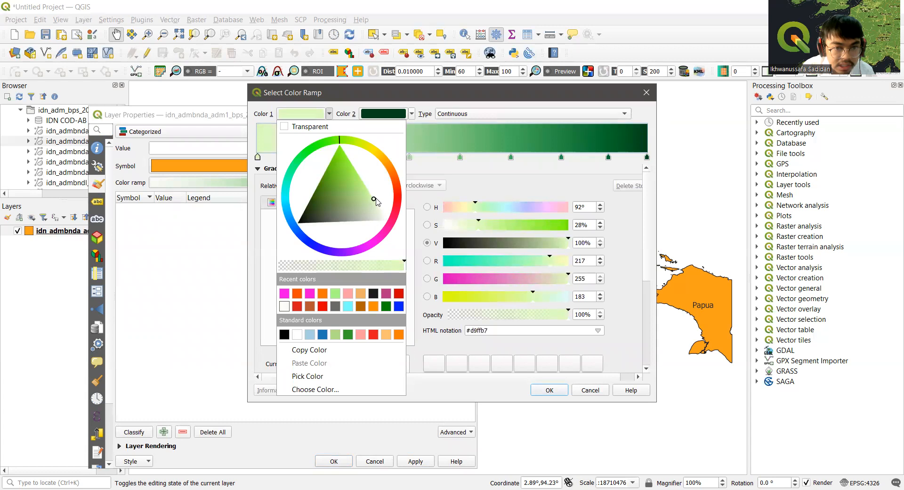
pyautogui.click(549, 391)
pyautogui.click(549, 391)
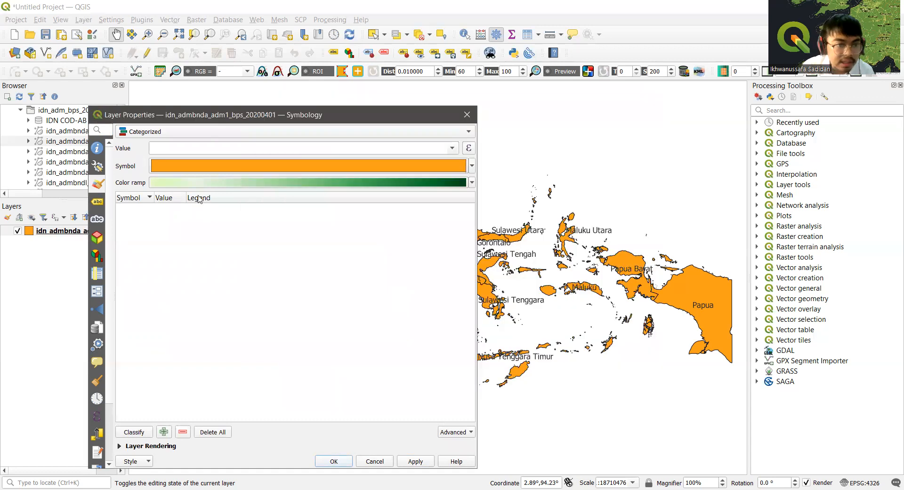
# - Set POPULATION as the classification value and classify the provinces into categories
pyautogui.click(452, 149)
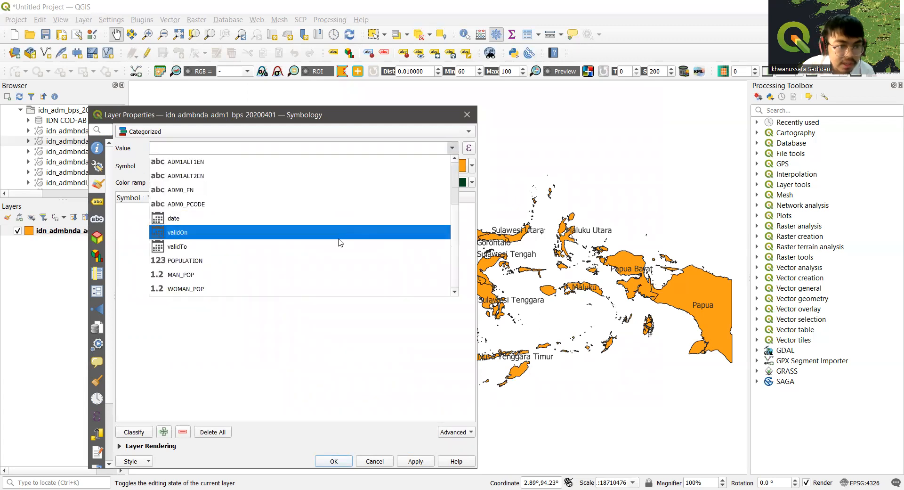
pyautogui.click(310, 261)
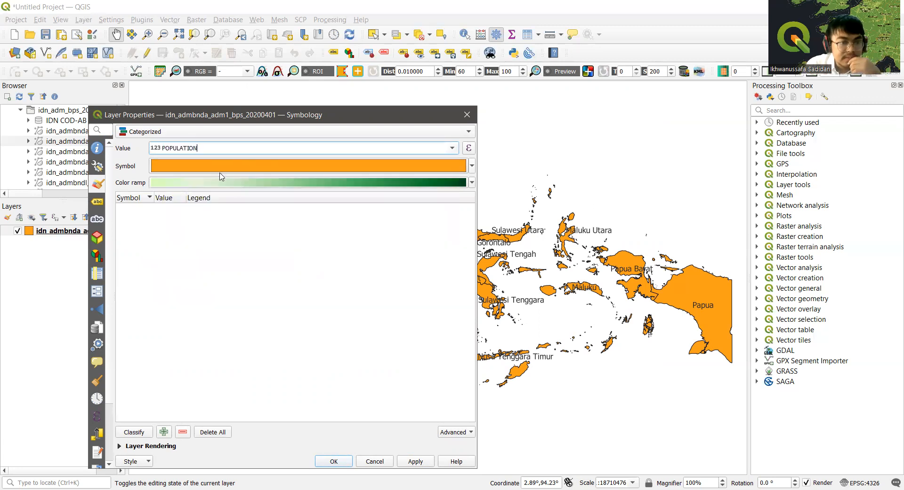
pyautogui.click(134, 433)
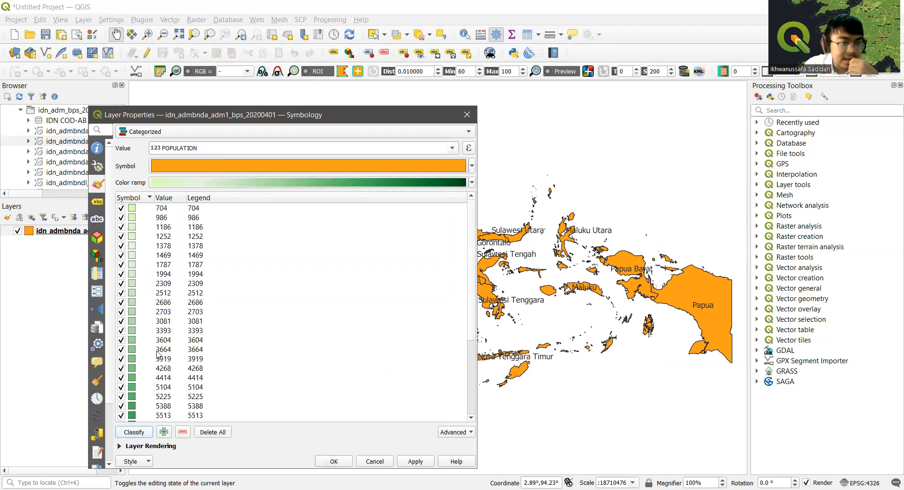
# - Review the population categories and apply the categorized green style to the province layer, closing its properties
pyautogui.scroll(-4, 162, 245)
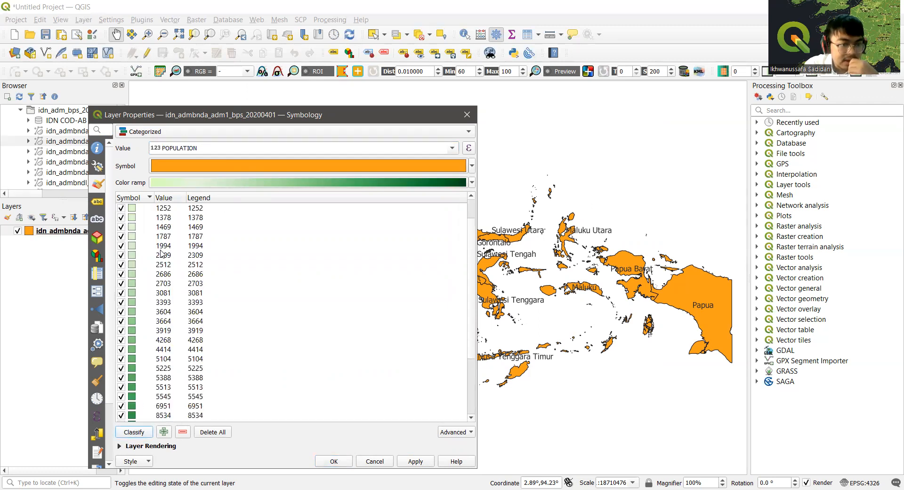
pyautogui.scroll(4, 171, 267)
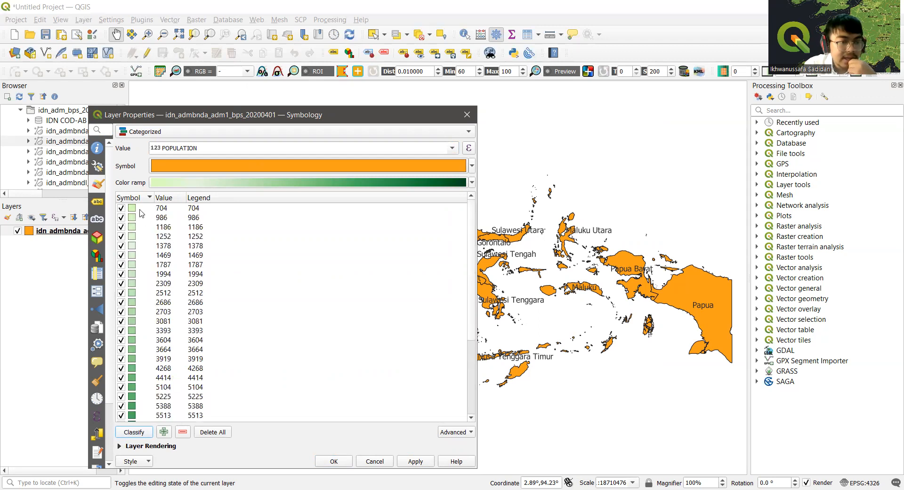
pyautogui.scroll(-4, 191, 278)
pyautogui.scroll(4, 191, 278)
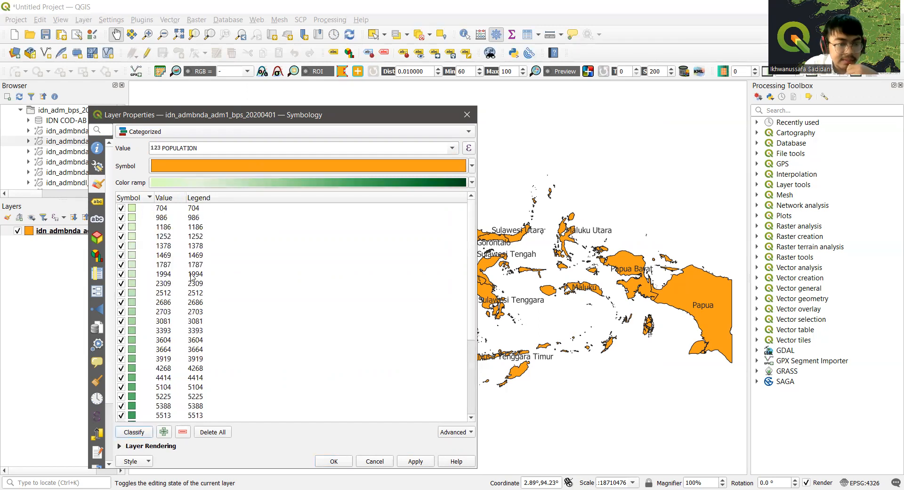
pyautogui.scroll(4, 174, 257)
pyautogui.scroll(-4, 171, 351)
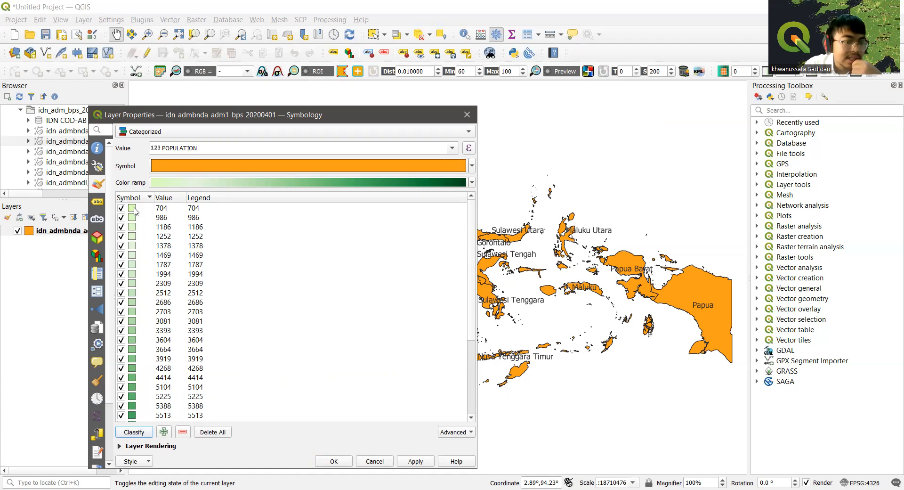
pyautogui.scroll(-5, 143, 271)
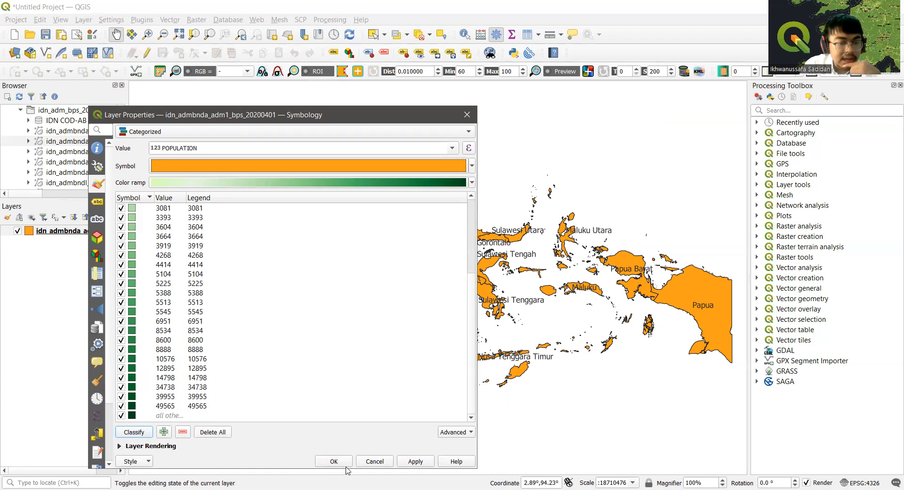
pyautogui.click(415, 462)
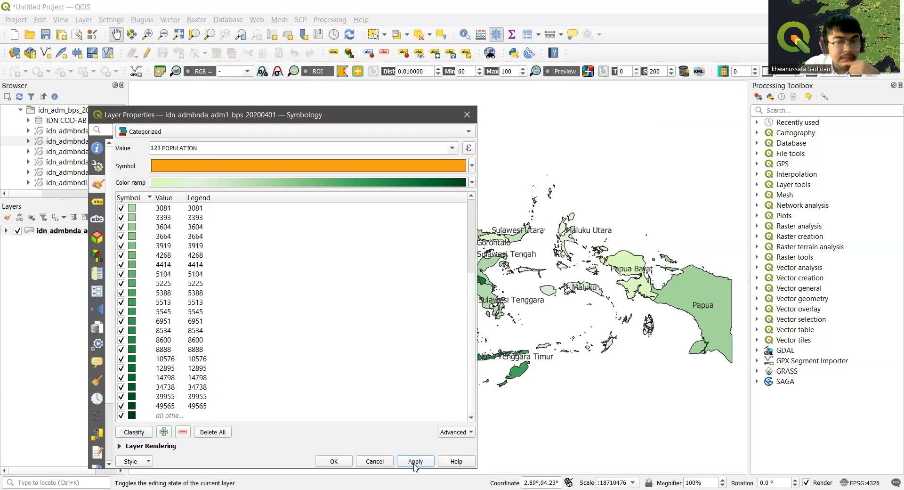
pyautogui.click(346, 462)
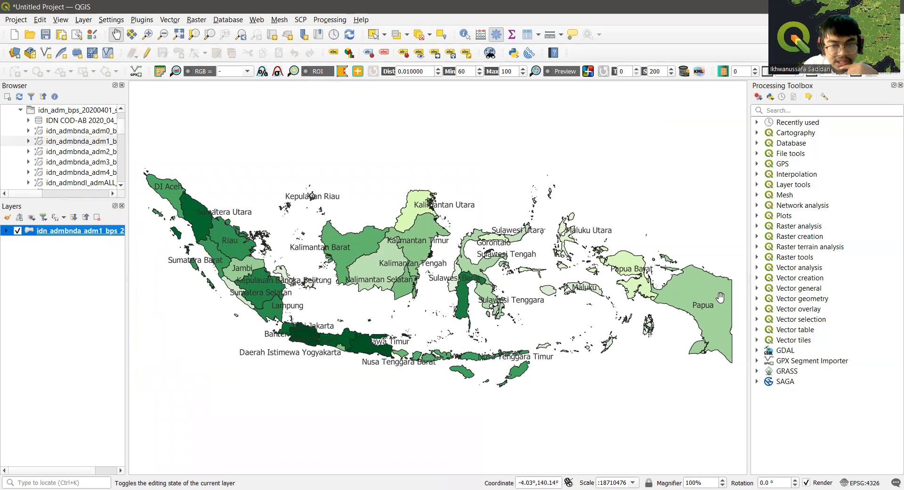
# - Examine the green population shading across the provinces on the map, from Papua and Maluku to Java and Sumatra
pyautogui.scroll(1, 720, 297)
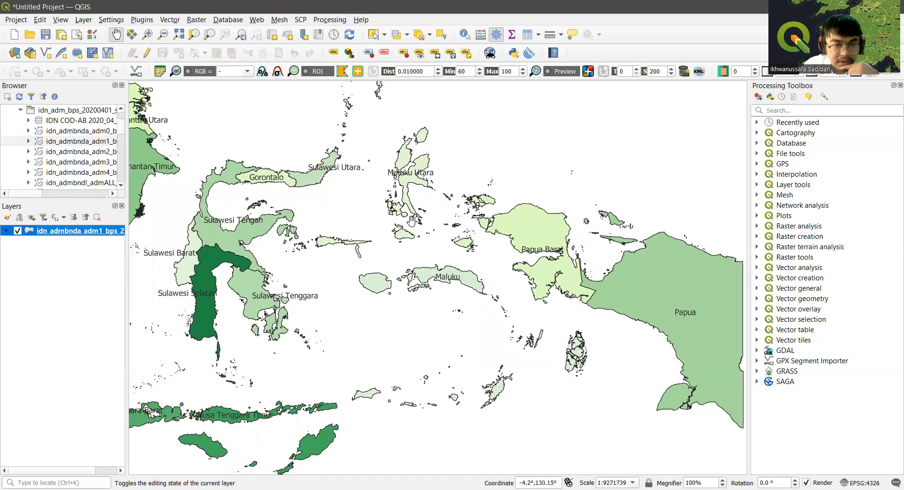
pyautogui.scroll(1, 411, 221)
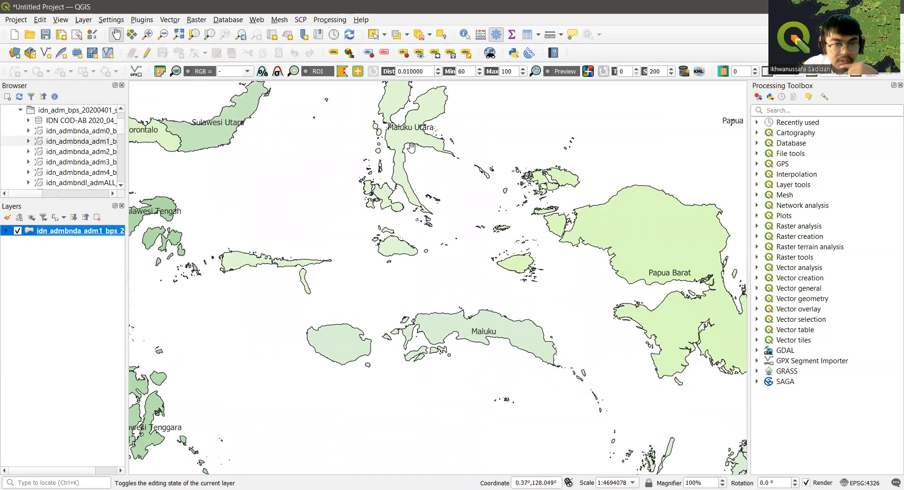
pyautogui.scroll(-1, 418, 264)
pyautogui.moveTo(479, 300); pyautogui.dragTo(443, 263)
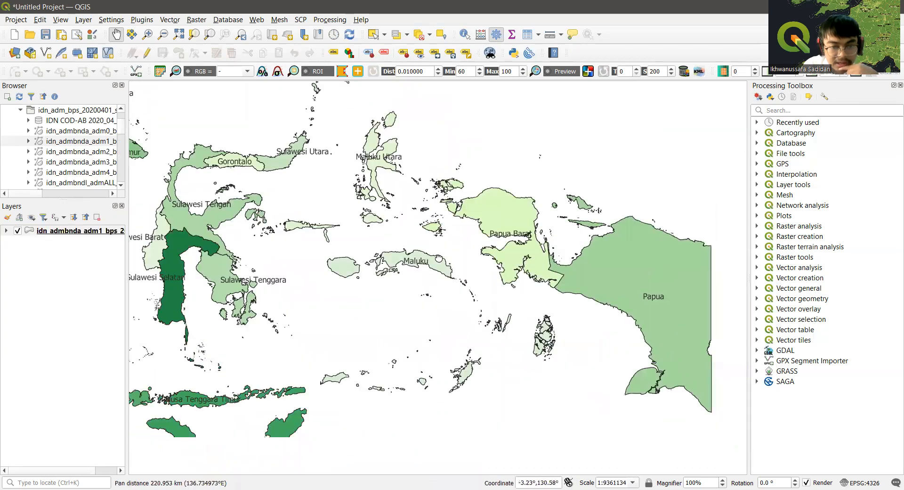
pyautogui.moveTo(461, 301); pyautogui.dragTo(426, 292)
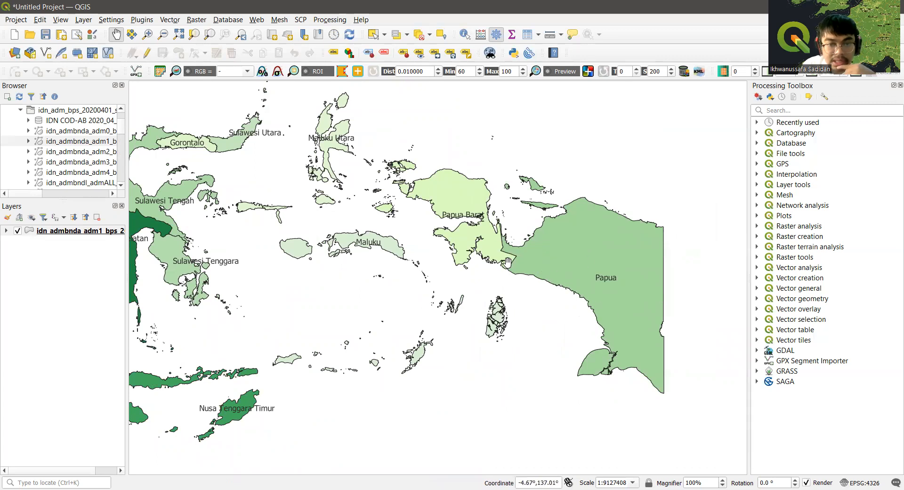
pyautogui.moveTo(248, 340); pyautogui.dragTo(442, 319)
pyautogui.moveTo(303, 310); pyautogui.dragTo(517, 304)
pyautogui.moveTo(299, 333); pyautogui.dragTo(353, 345)
pyautogui.scroll(2, 354, 352)
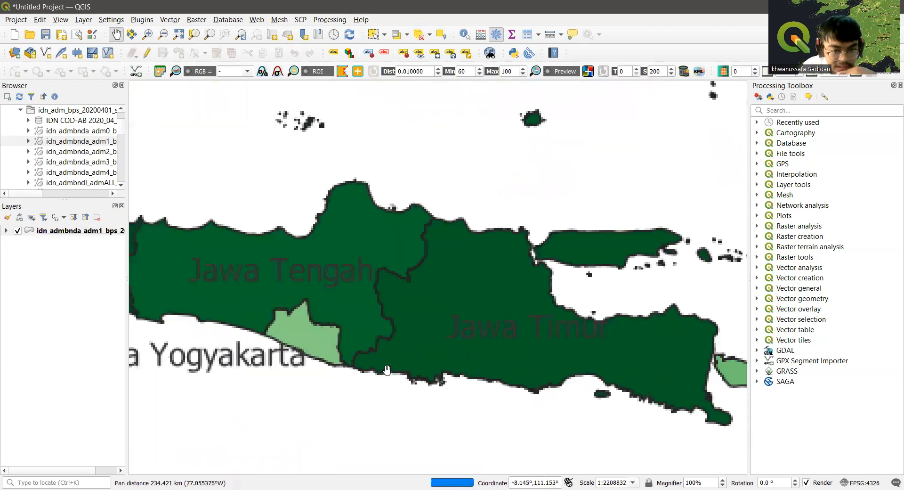
pyautogui.scroll(1, 377, 343)
pyautogui.scroll(-3, 359, 284)
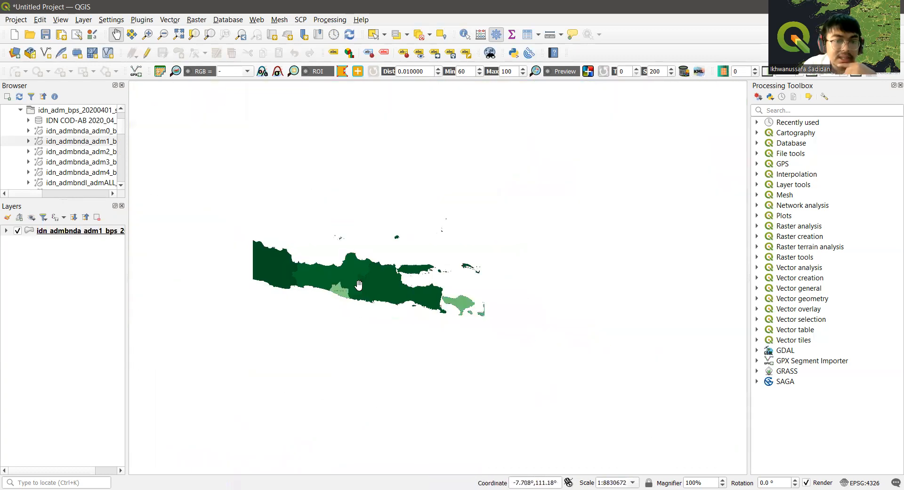
pyautogui.moveTo(359, 285); pyautogui.dragTo(380, 308)
pyautogui.scroll(-1, 447, 287)
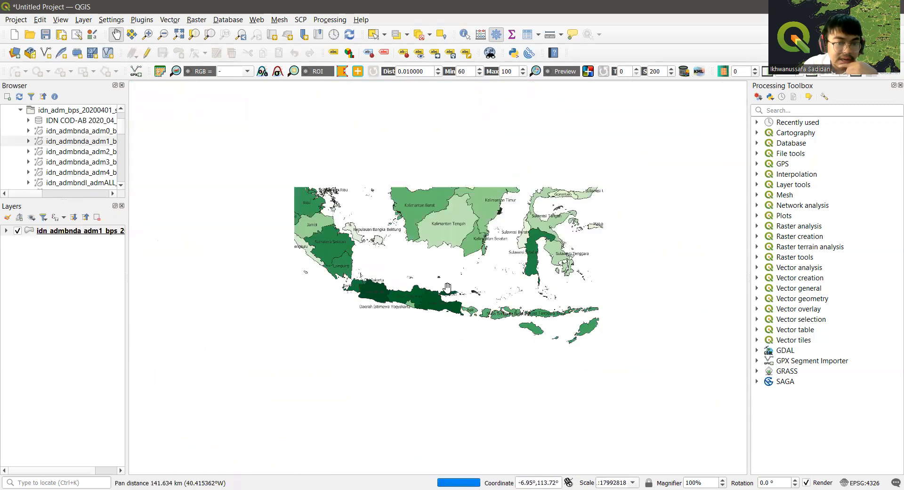
pyautogui.moveTo(529, 263); pyautogui.dragTo(530, 306)
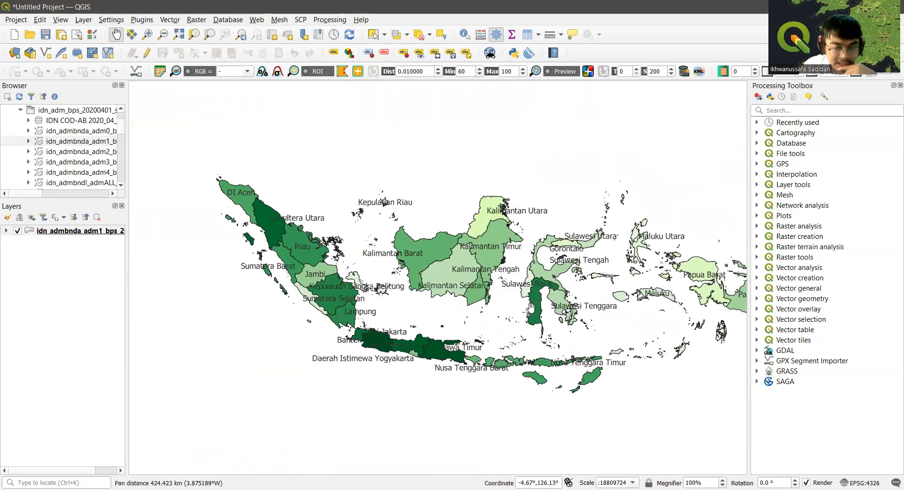
pyautogui.moveTo(576, 249); pyautogui.dragTo(518, 240)
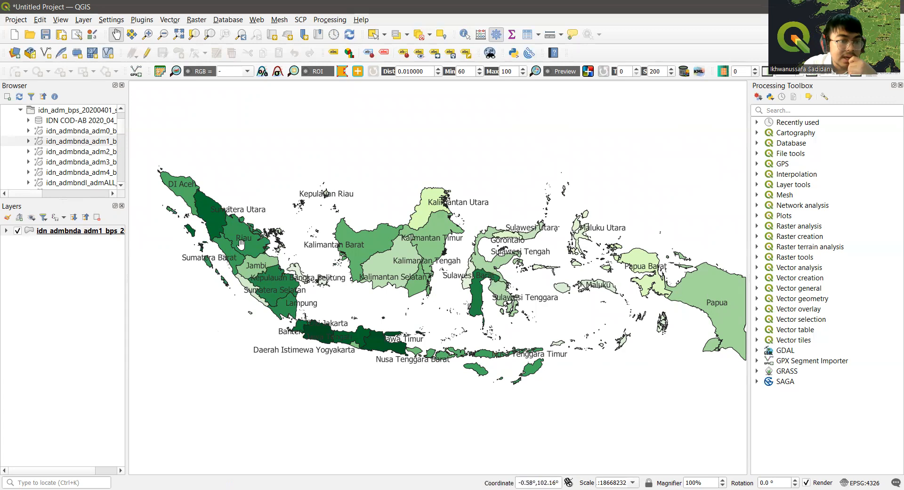
pyautogui.scroll(2, 210, 218)
pyautogui.scroll(-3, 253, 216)
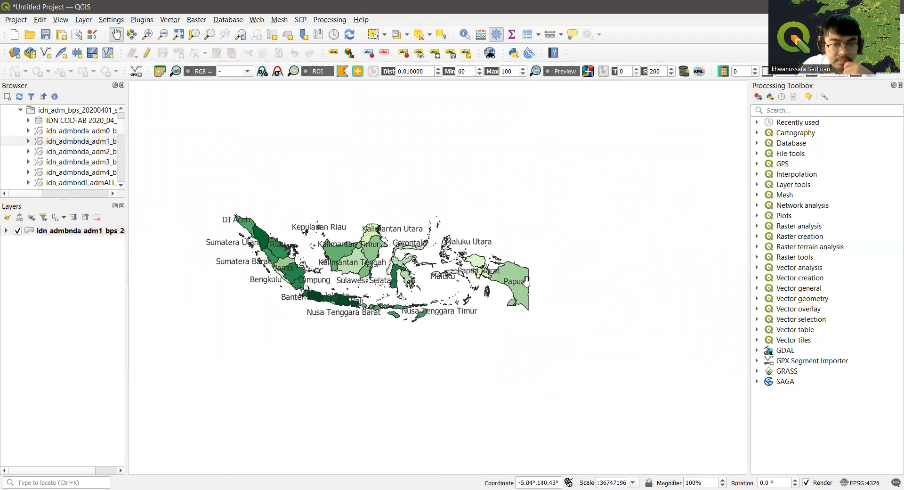
pyautogui.scroll(2, 526, 279)
pyautogui.scroll(-2, 485, 303)
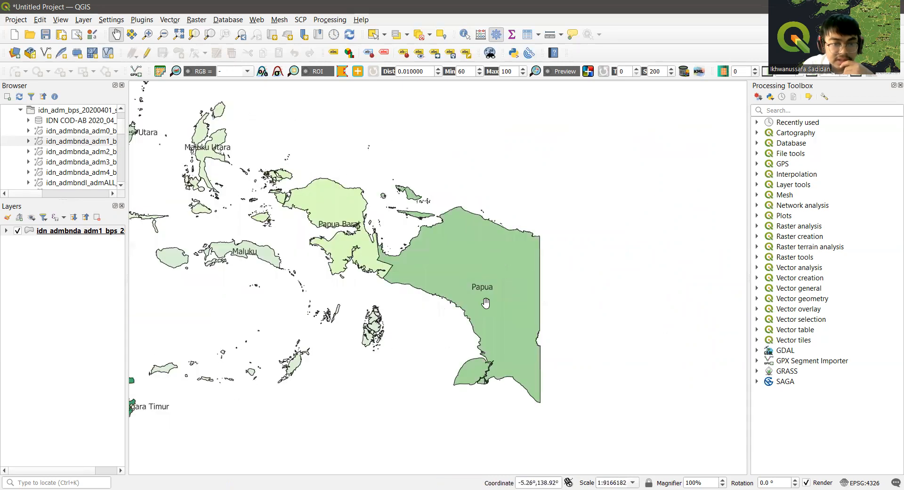
pyautogui.moveTo(239, 312); pyautogui.dragTo(399, 288)
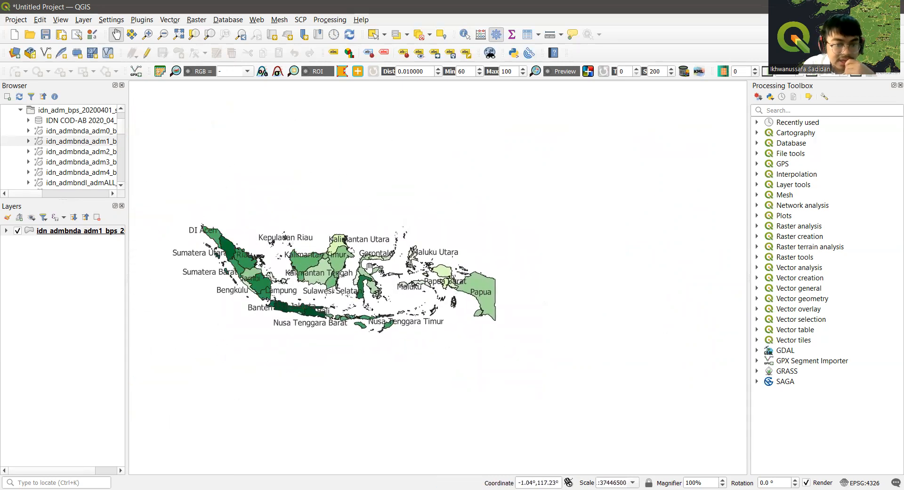
# - Reopen the province layer's symbology properties and delete all of its population categories
pyautogui.rightClick(92, 231)
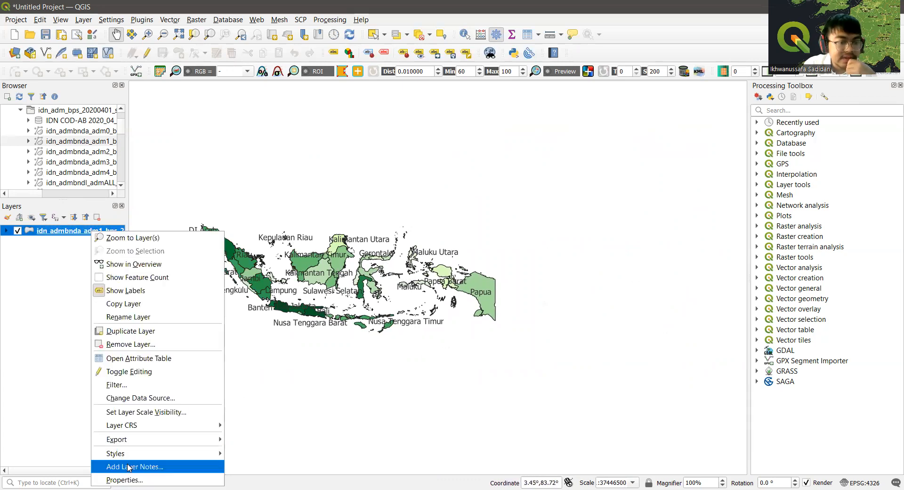
pyautogui.click(132, 479)
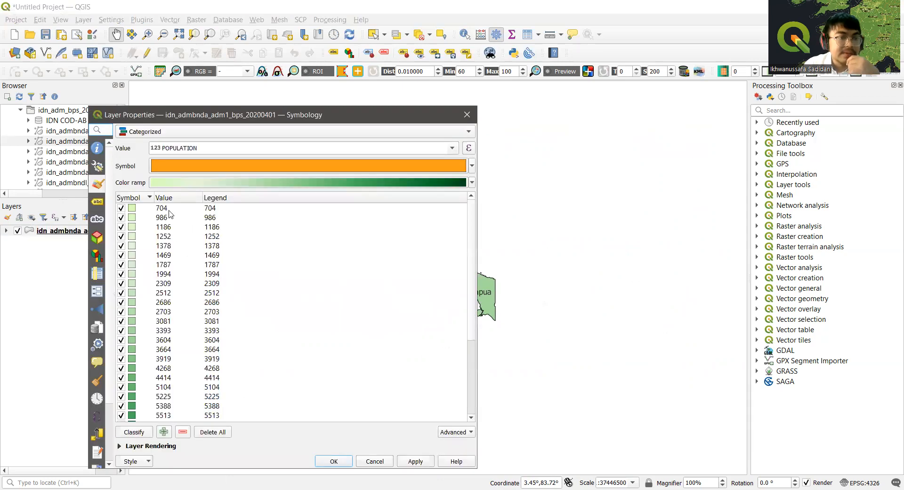
pyautogui.scroll(-3, 176, 385)
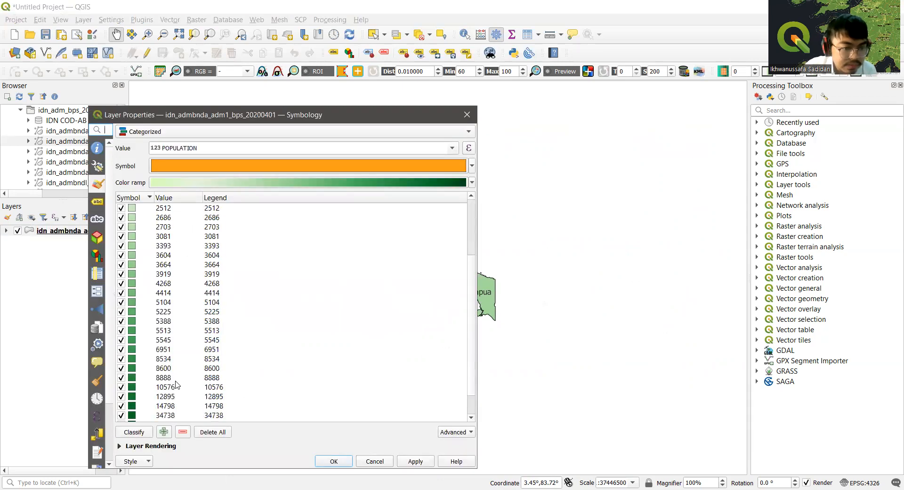
pyautogui.click(212, 432)
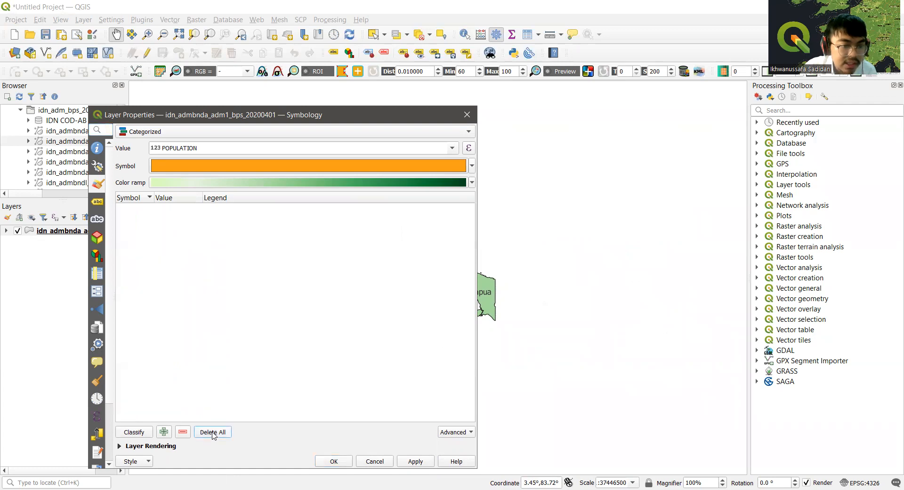
# - Try to add a manual POPULATION category with the value 100-1000, and delete it from the category list
pyautogui.click(164, 431)
pyautogui.click(169, 209)
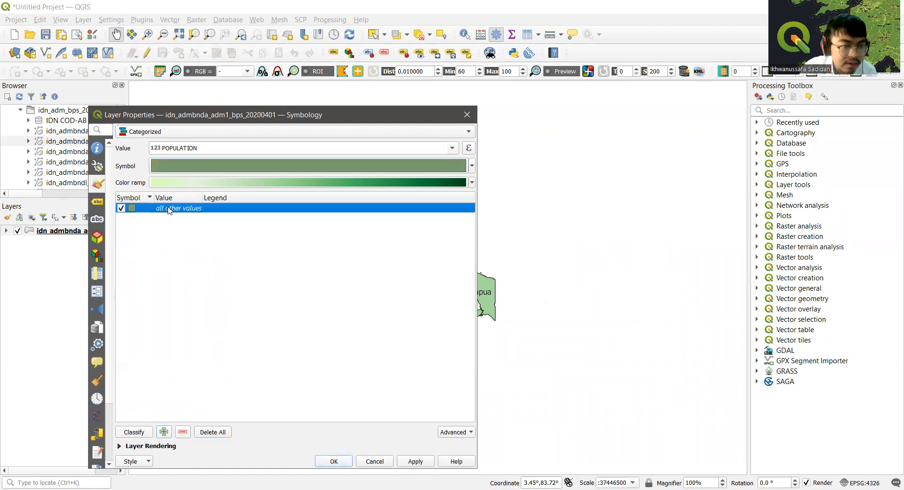
pyautogui.doubleClick(169, 209)
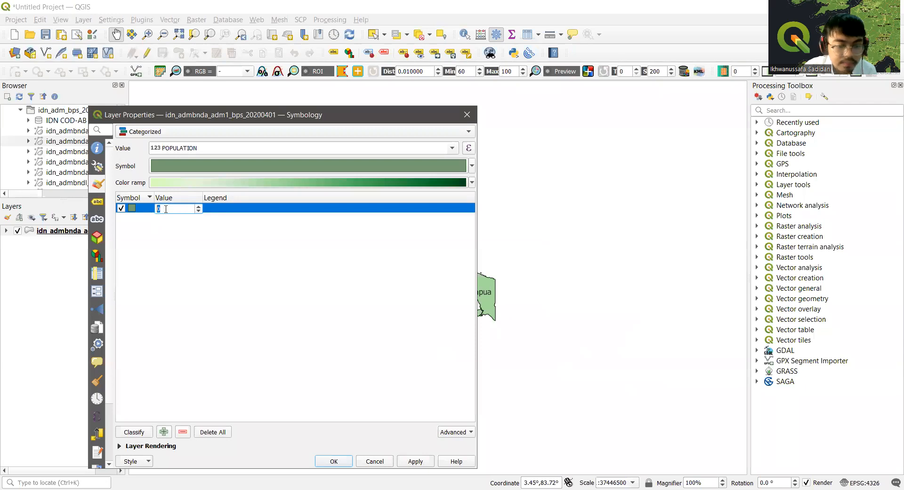
pyautogui.write('100')
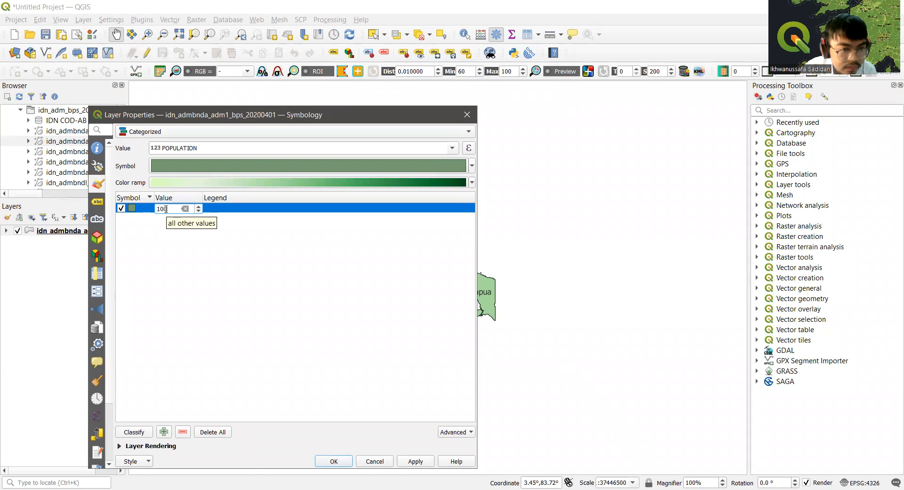
pyautogui.write('1000')
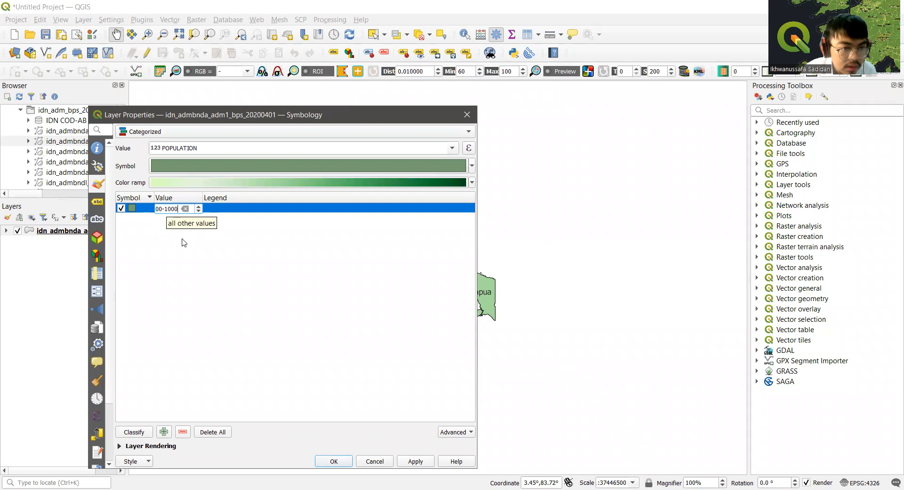
pyautogui.click(184, 242)
pyautogui.click(163, 207)
pyautogui.click(167, 207)
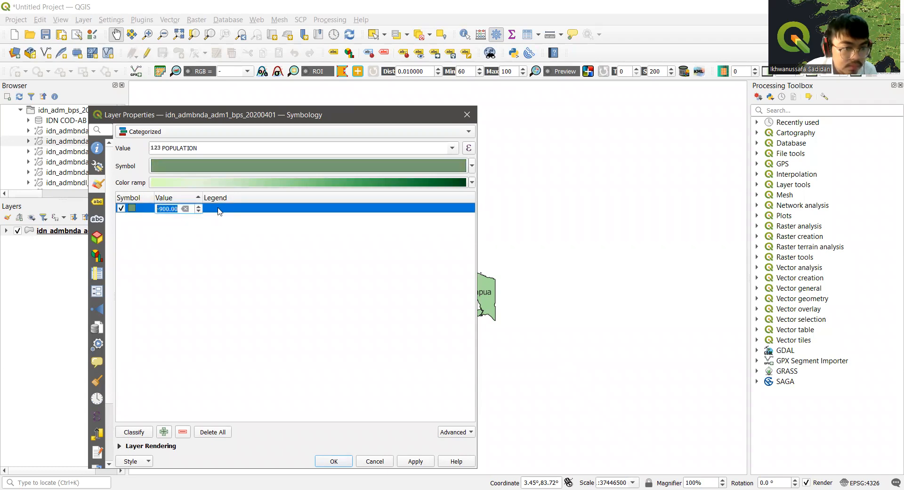
pyautogui.click(192, 136)
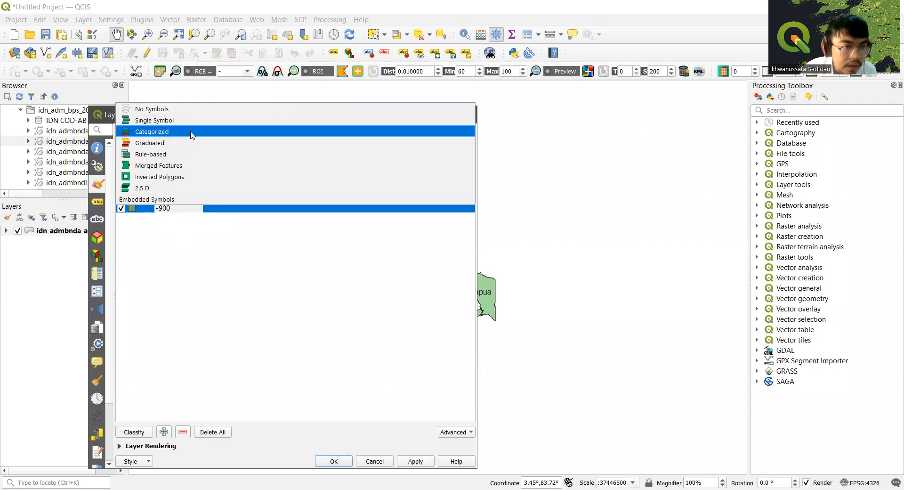
pyautogui.click(192, 135)
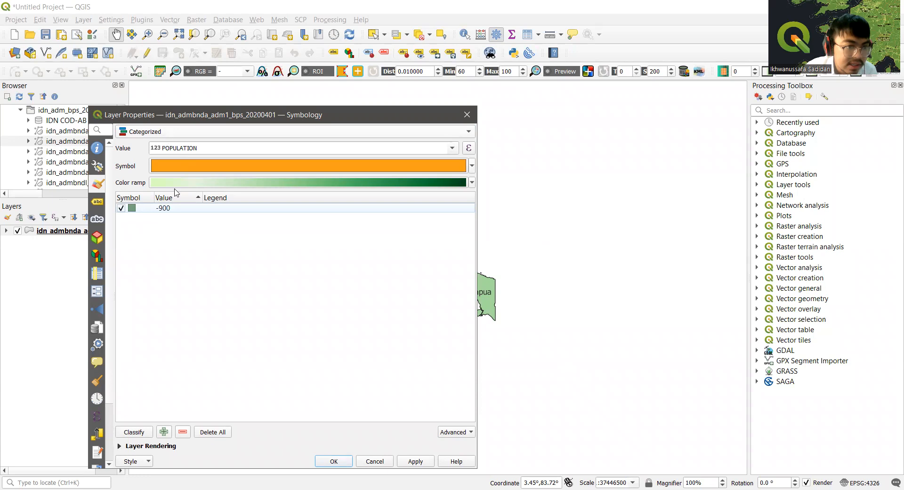
pyautogui.click(210, 433)
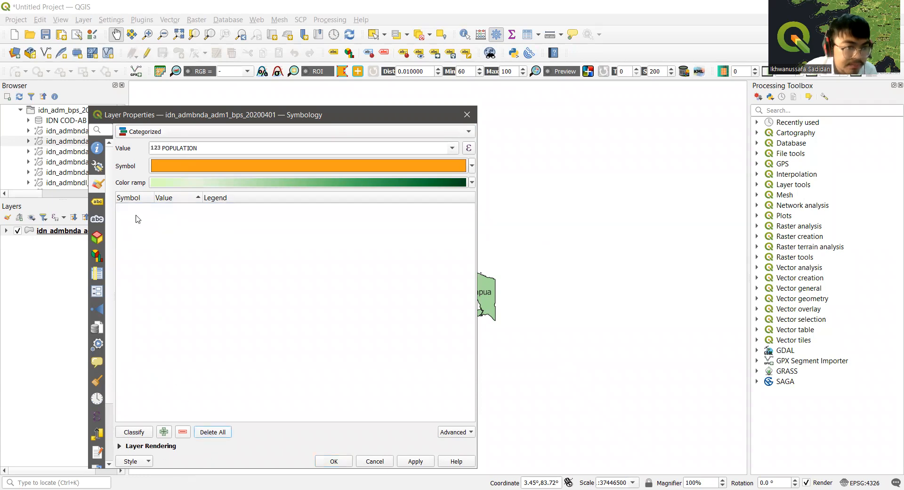
# - Switch the province layer to Graduated symbology, classify POPULATION into five Equal Count (Quantile) classes and apply the style
pyautogui.click(159, 133)
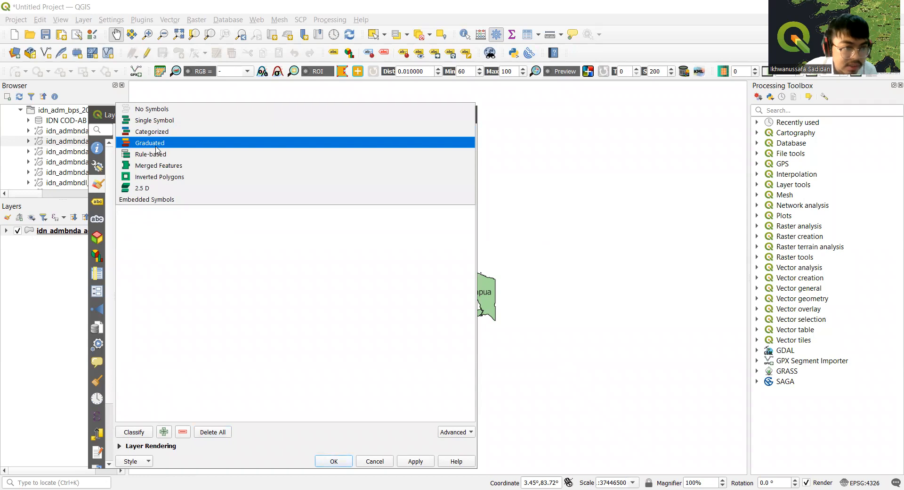
pyautogui.click(154, 145)
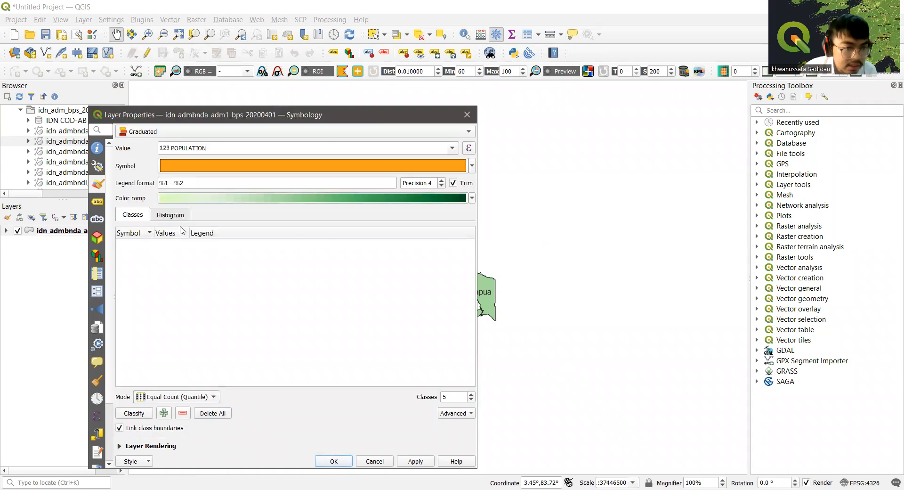
pyautogui.click(148, 415)
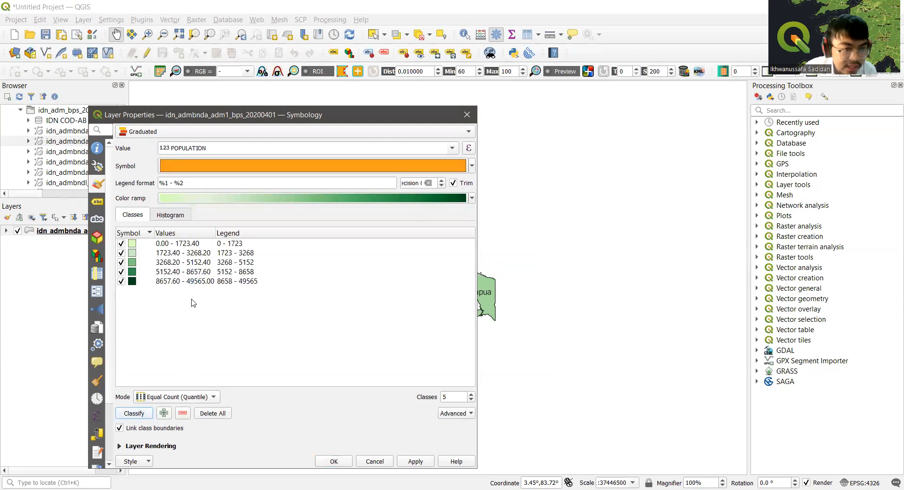
pyautogui.click(155, 129)
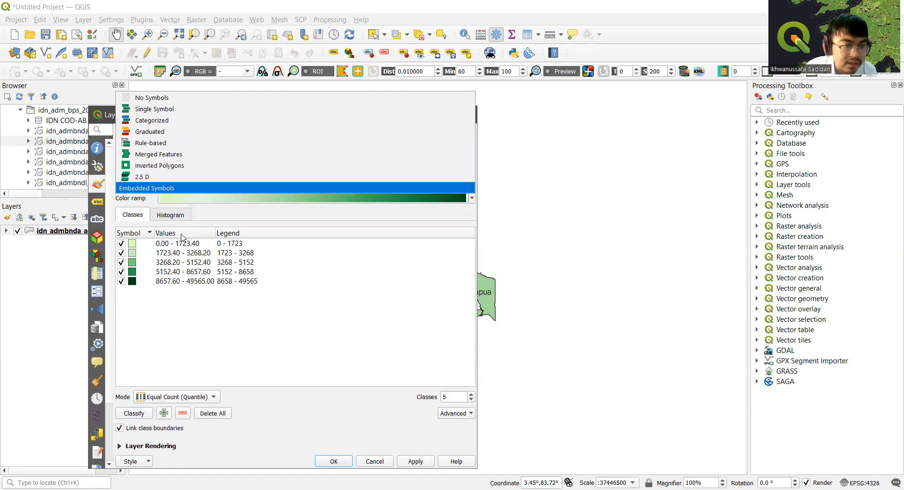
pyautogui.click(160, 133)
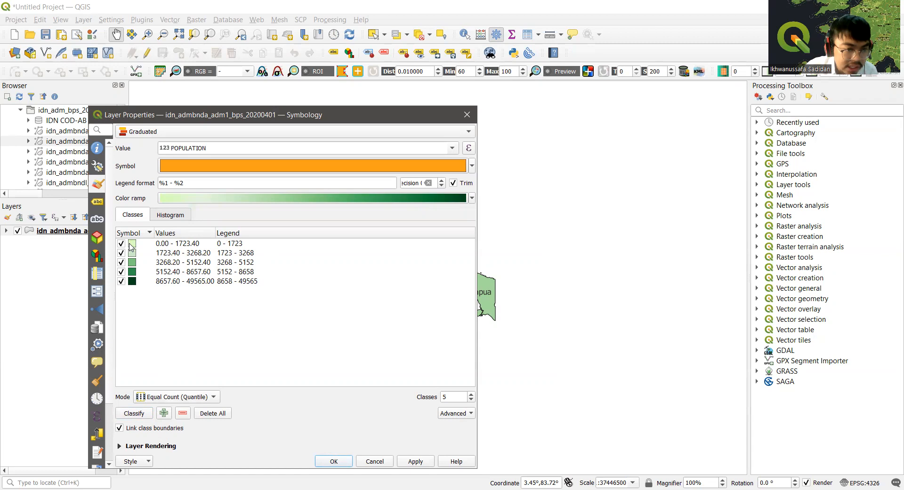
pyautogui.click(405, 461)
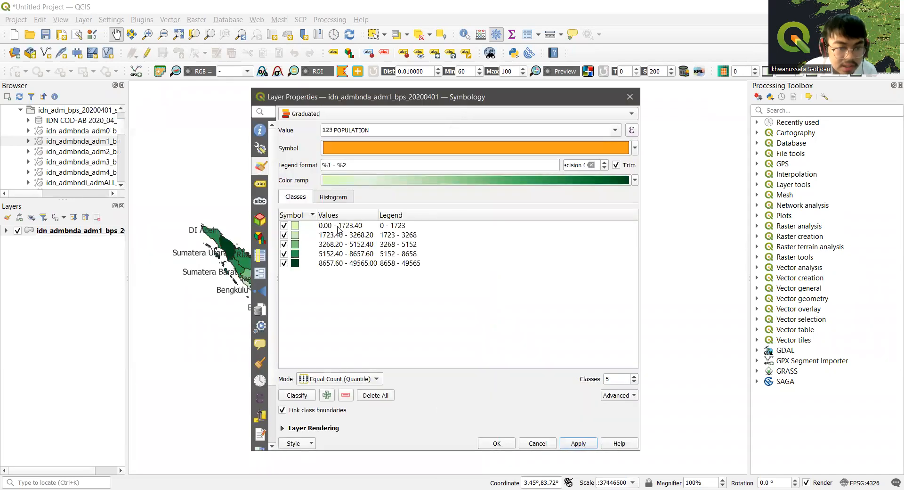
# - Replace all the graduated classes with one manually added class ranging from 0 to 1000
pyautogui.click(371, 397)
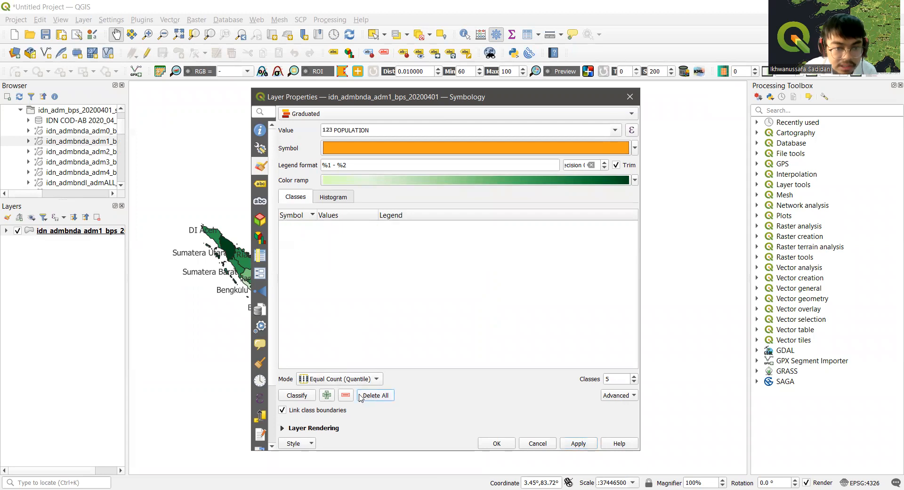
pyautogui.click(327, 396)
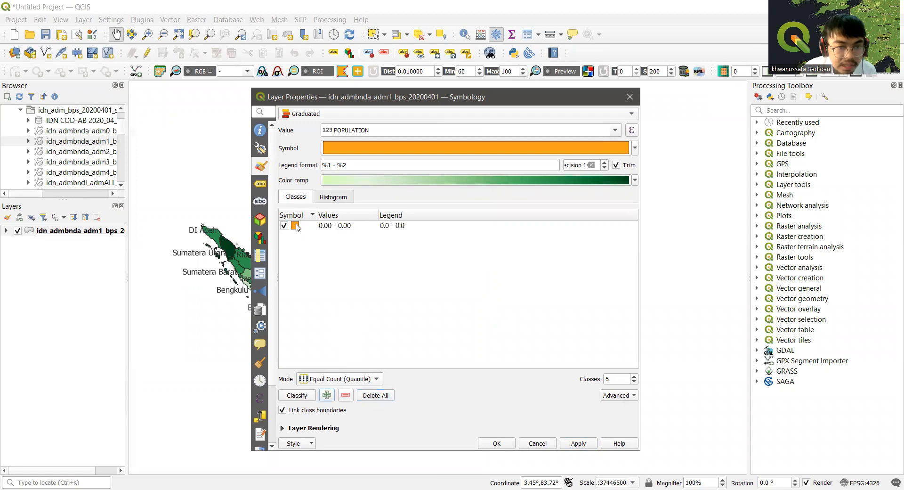
pyautogui.click(326, 228)
pyautogui.doubleClick(330, 226)
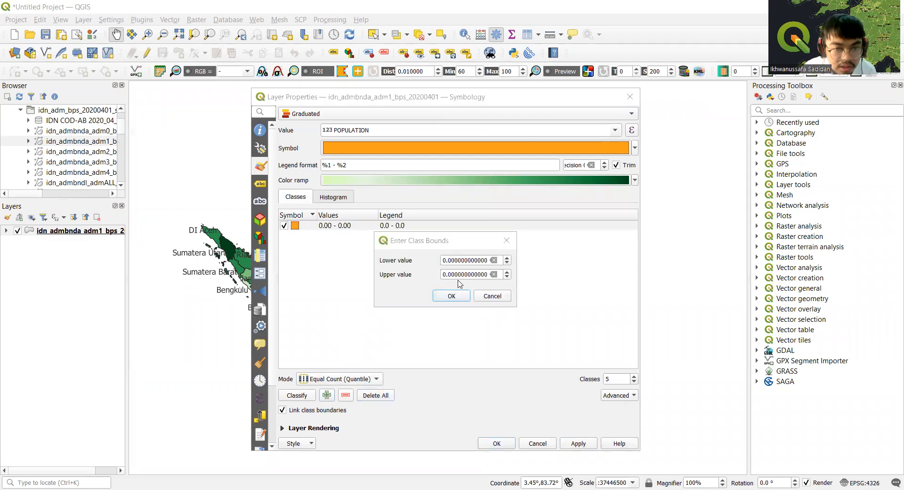
pyautogui.click(444, 272)
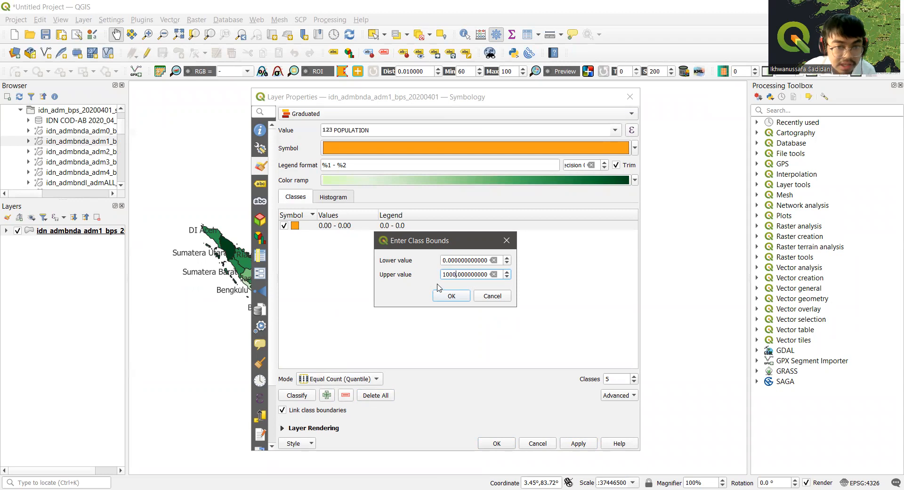
pyautogui.click(452, 298)
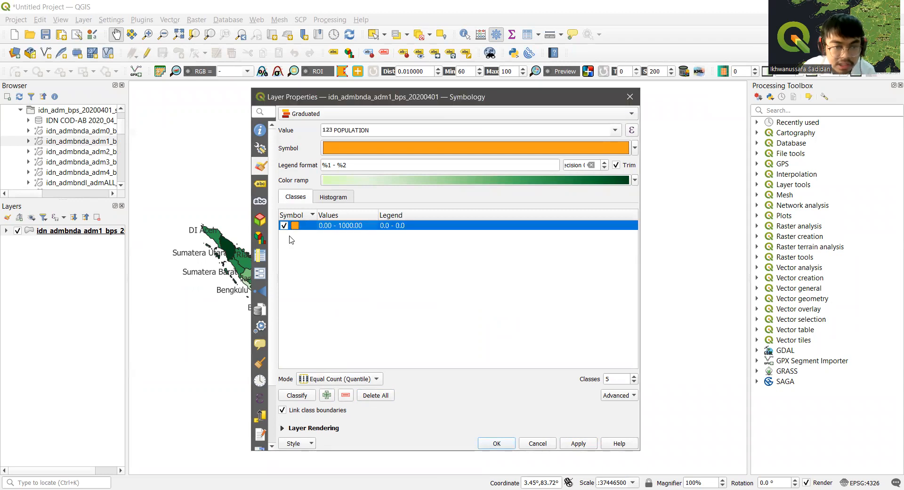
# - Add a second graduated class and set its fill color to purple
pyautogui.click(327, 396)
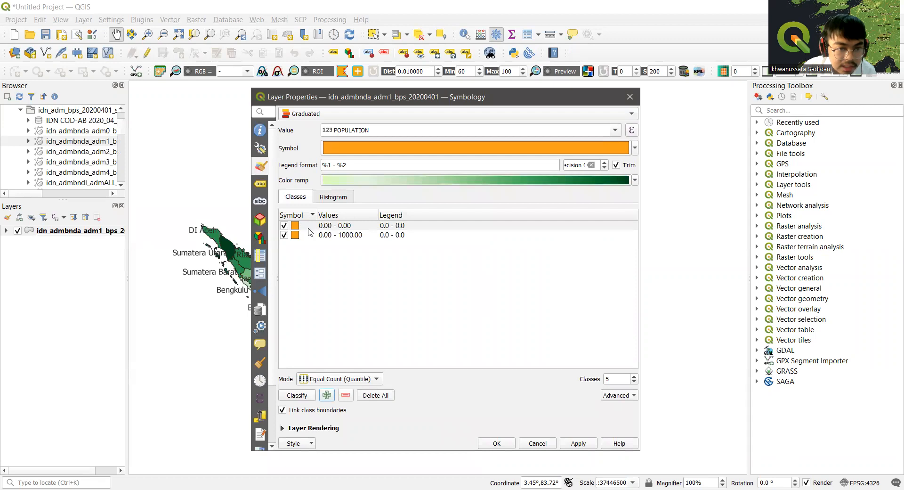
pyautogui.click(295, 227)
pyautogui.doubleClick(295, 229)
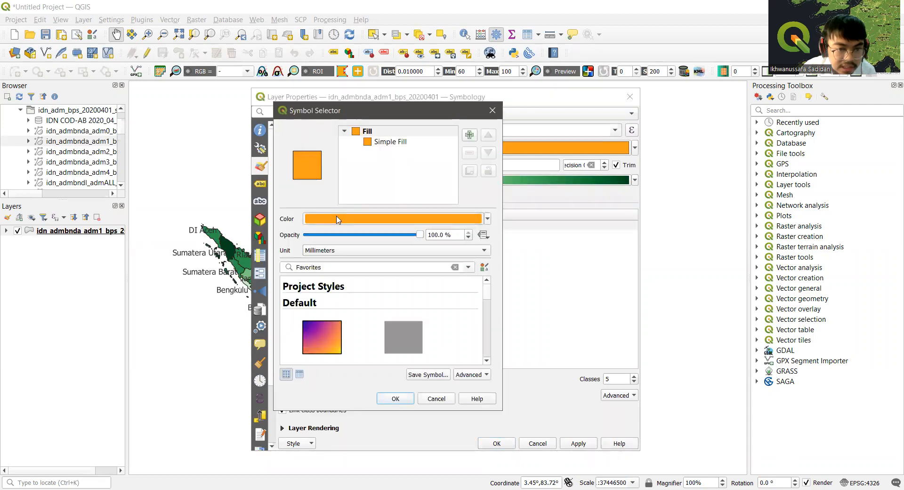
pyautogui.click(330, 218)
pyautogui.moveTo(74, 275); pyautogui.dragTo(113, 274)
pyautogui.click(273, 347)
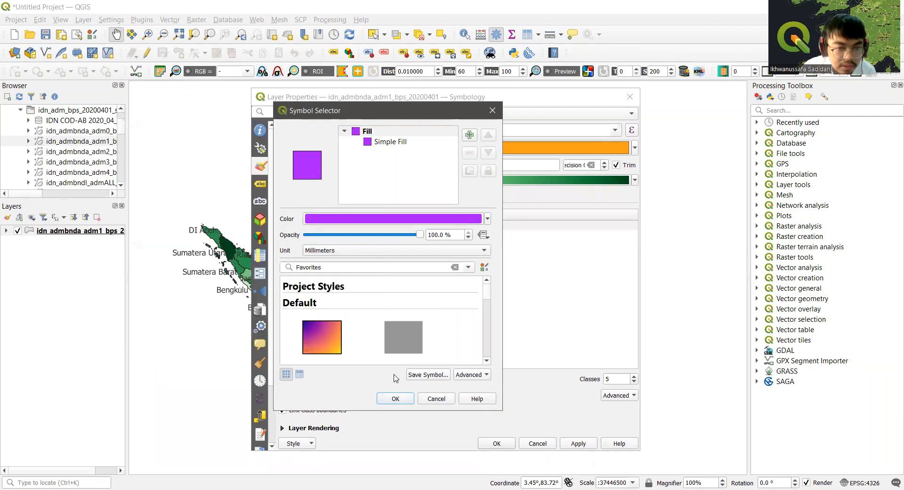
pyautogui.click(395, 399)
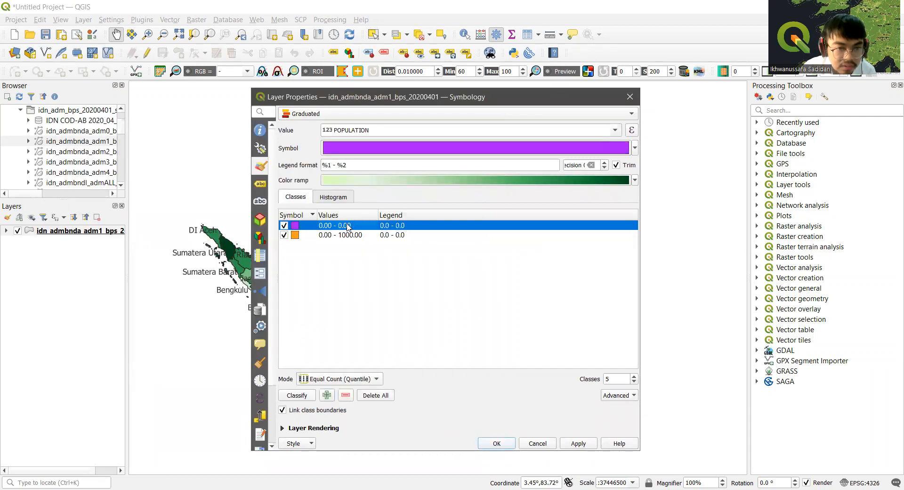
# - Set the purple class's bounds to a lower value of 1001 and an upper value of 10000
pyautogui.doubleClick(349, 227)
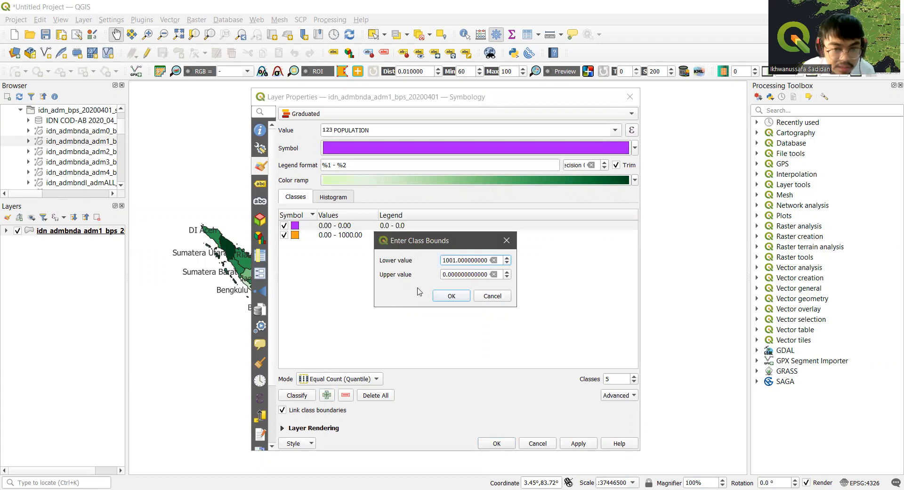
pyautogui.press('Tab')
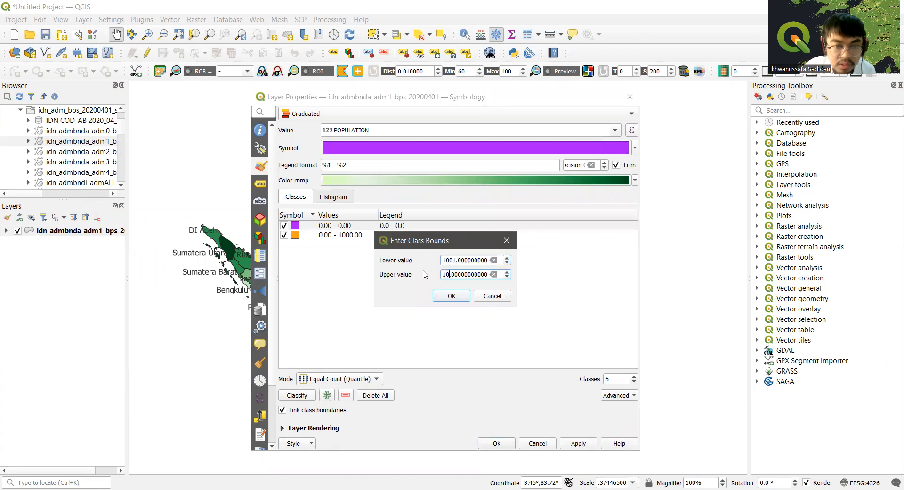
pyautogui.click(452, 296)
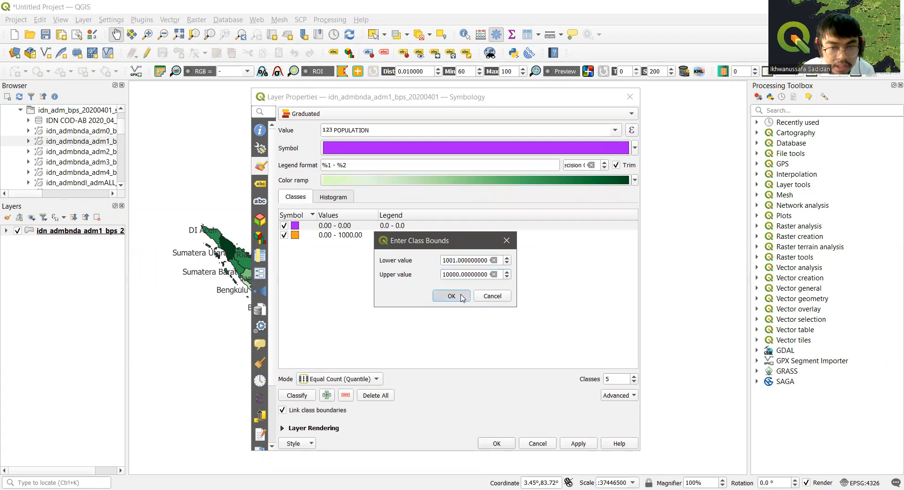
# - Add a third graduated class and set its fill color to bright green
pyautogui.click(327, 398)
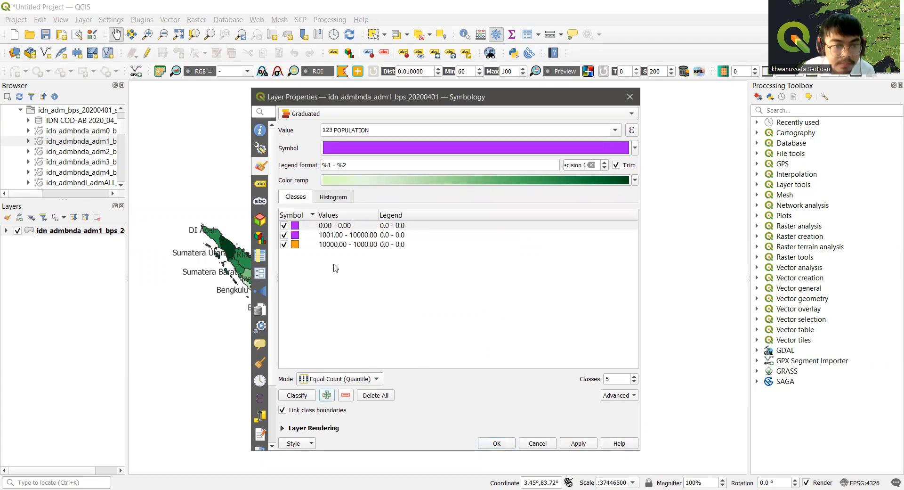
pyautogui.click(295, 227)
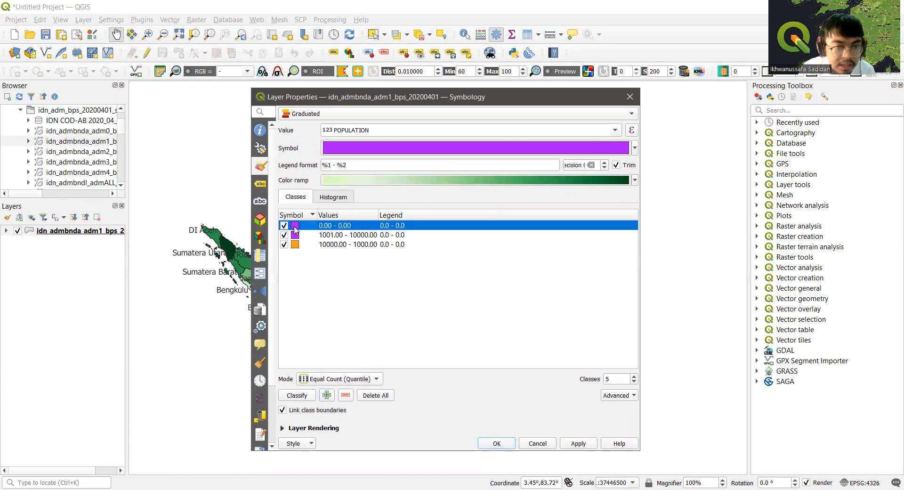
pyautogui.doubleClick(295, 227)
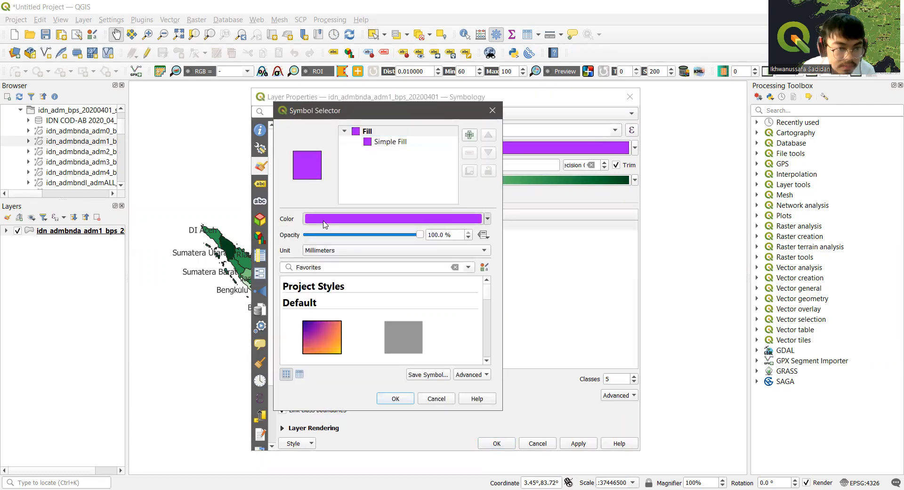
pyautogui.click(323, 224)
pyautogui.click(78, 171)
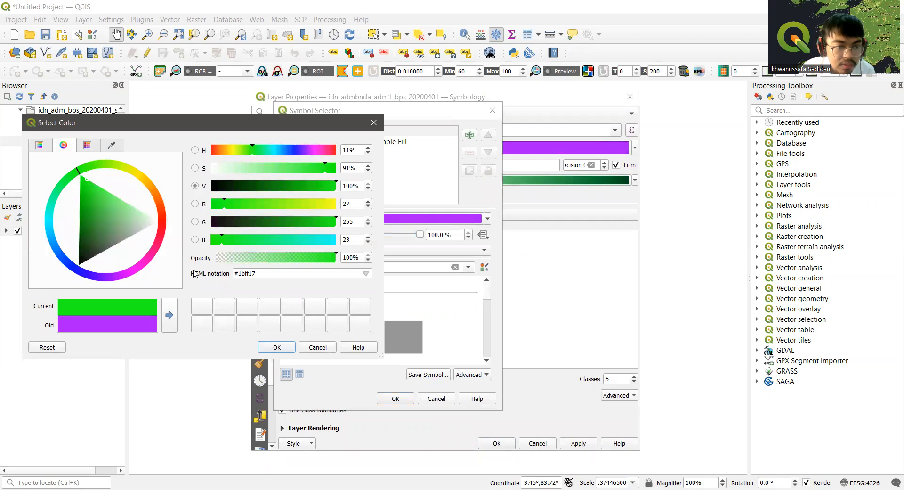
pyautogui.click(276, 348)
pyautogui.click(395, 399)
pyautogui.doubleClick(348, 226)
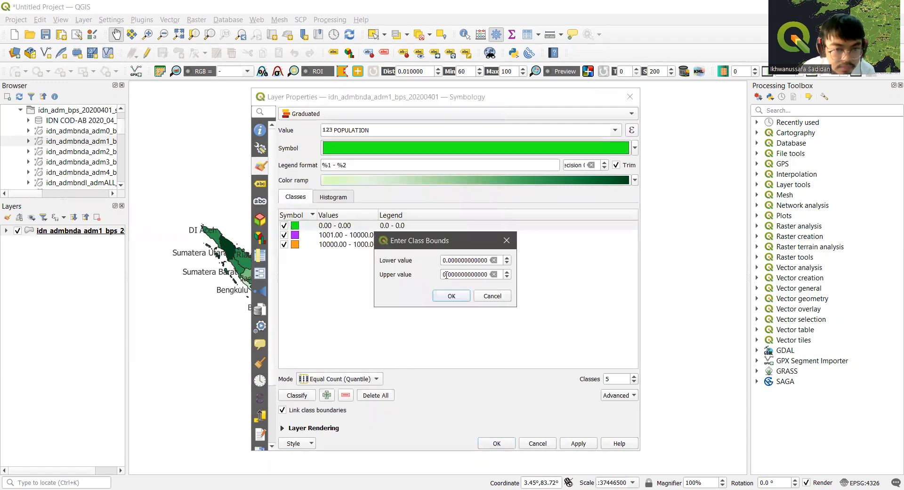
pyautogui.doubleClick(447, 260)
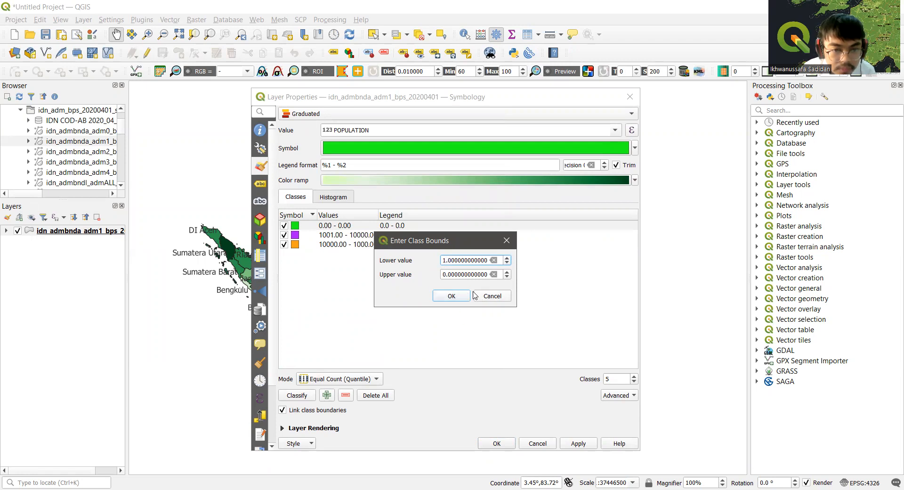
pyautogui.click(492, 295)
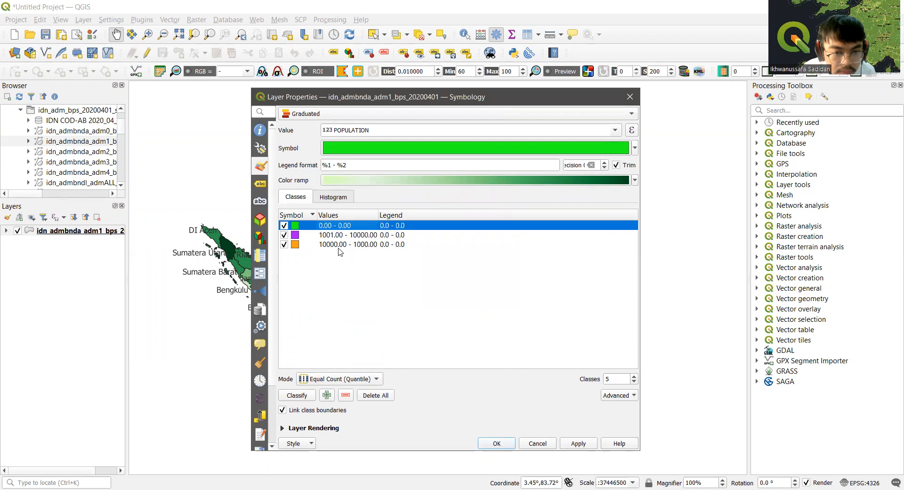
# - Set the orange class's lower bound to 1
pyautogui.click(361, 244)
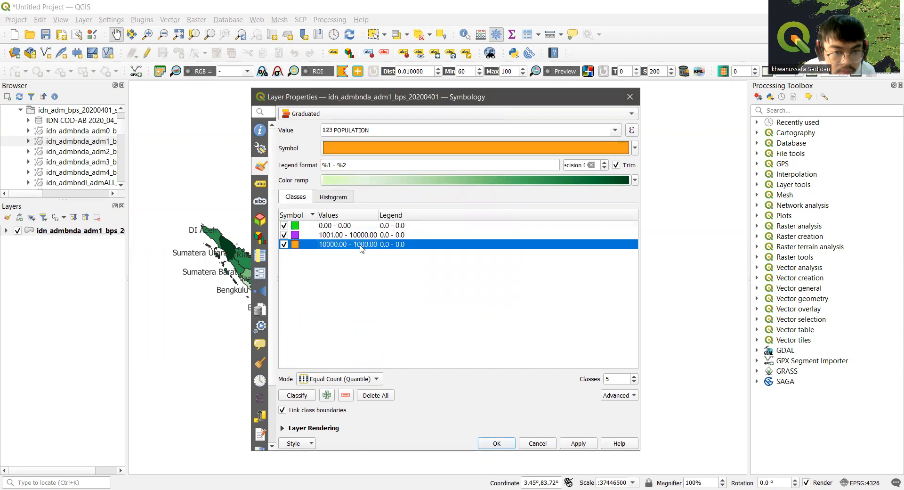
pyautogui.doubleClick(361, 248)
pyautogui.click(460, 260)
pyautogui.moveTo(450, 260); pyautogui.dragTo(444, 266)
pyautogui.write('1')
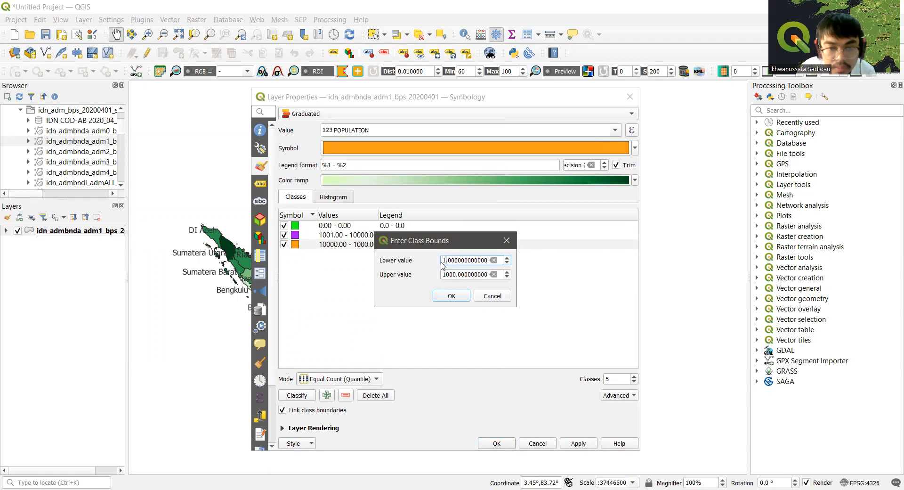
pyautogui.click(450, 296)
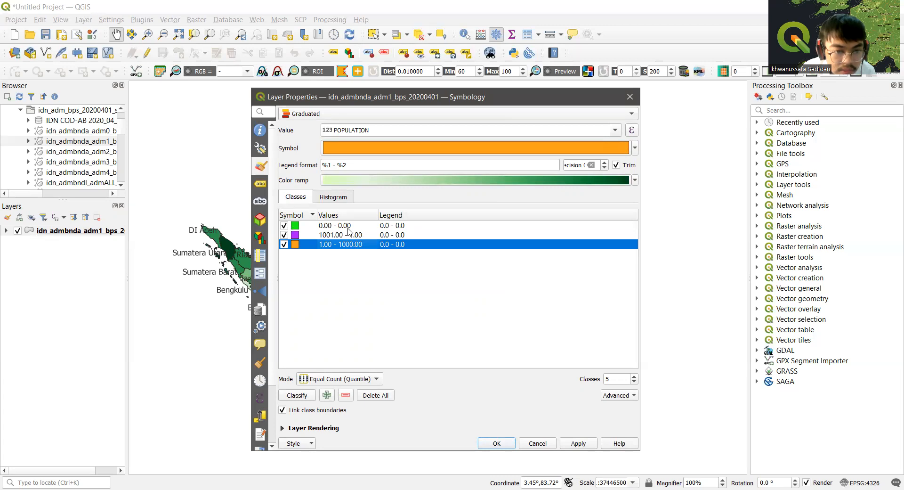
# - Reorder the graduated classes so the orange class comes first and the green class comes last
pyautogui.moveTo(349, 234); pyautogui.dragTo(334, 261)
pyautogui.click(330, 225)
pyautogui.click(334, 245)
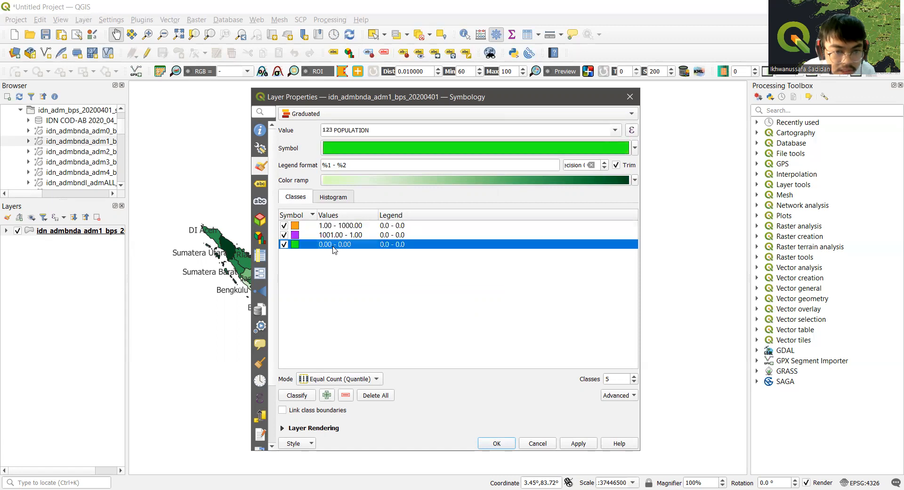
# - Set the purple class's upper bound back to 10000
pyautogui.click(350, 238)
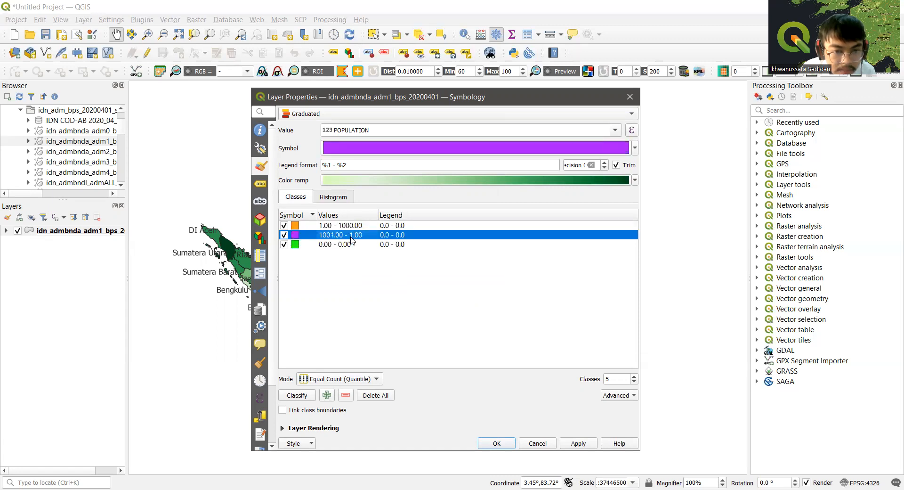
pyautogui.doubleClick(351, 235)
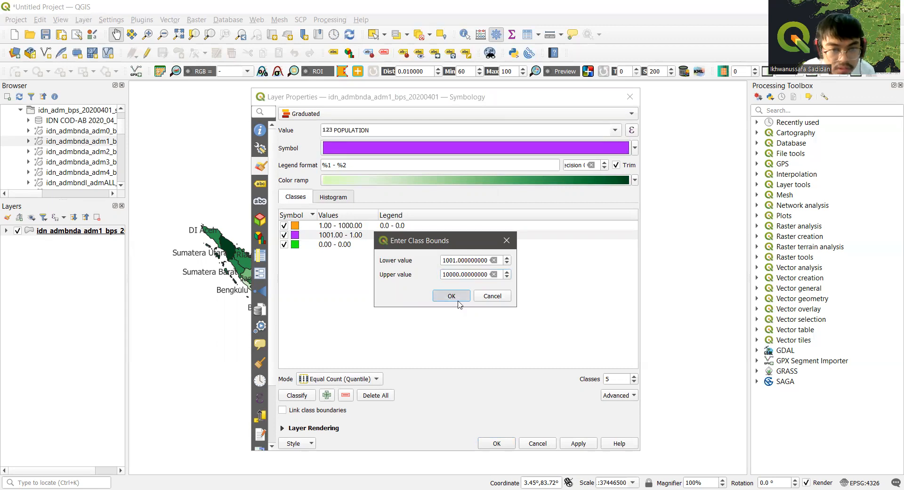
pyautogui.click(451, 295)
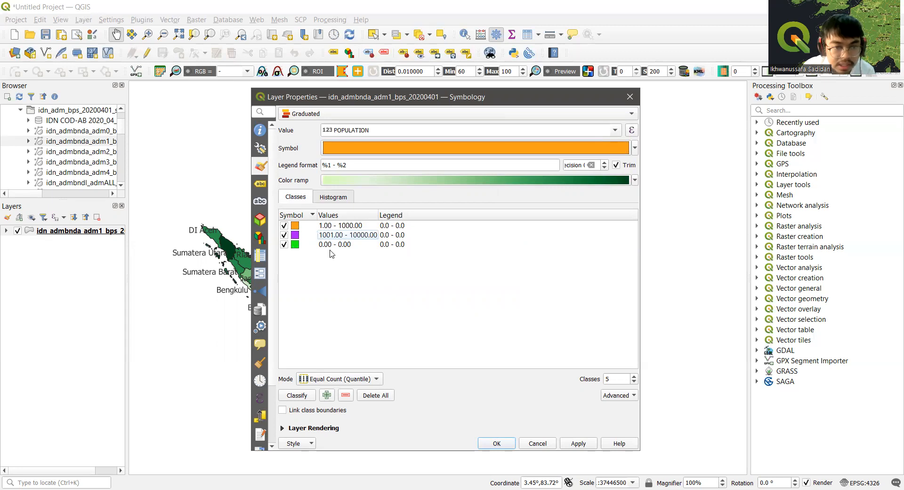
# - Set the green class's bounds to 10001 and 20000, and apply the symbology to the province layer
pyautogui.click(332, 246)
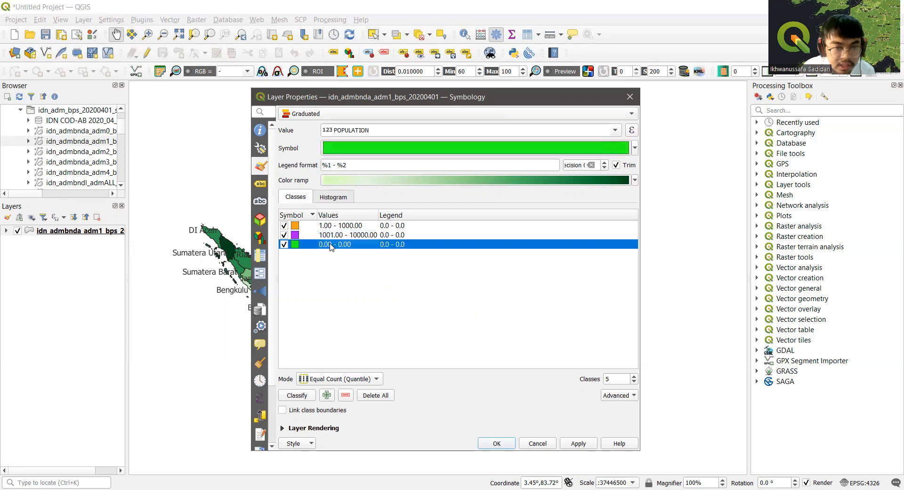
pyautogui.doubleClick(331, 246)
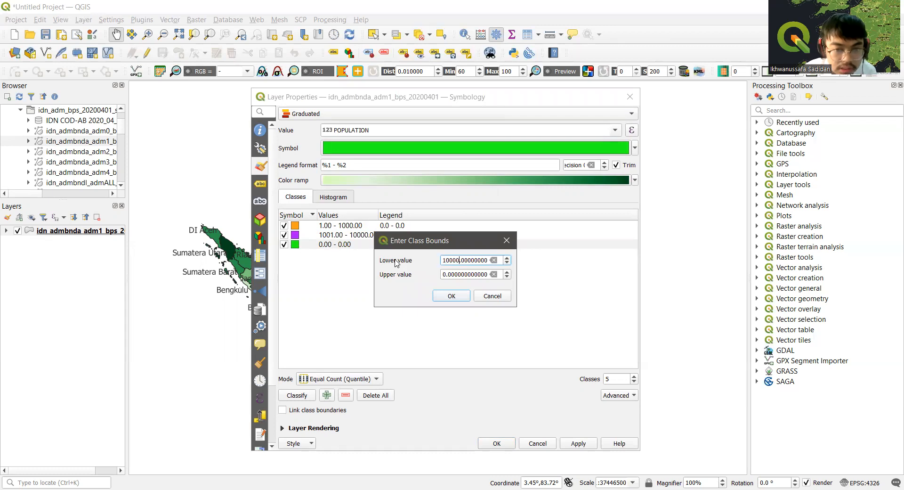
pyautogui.click(443, 274)
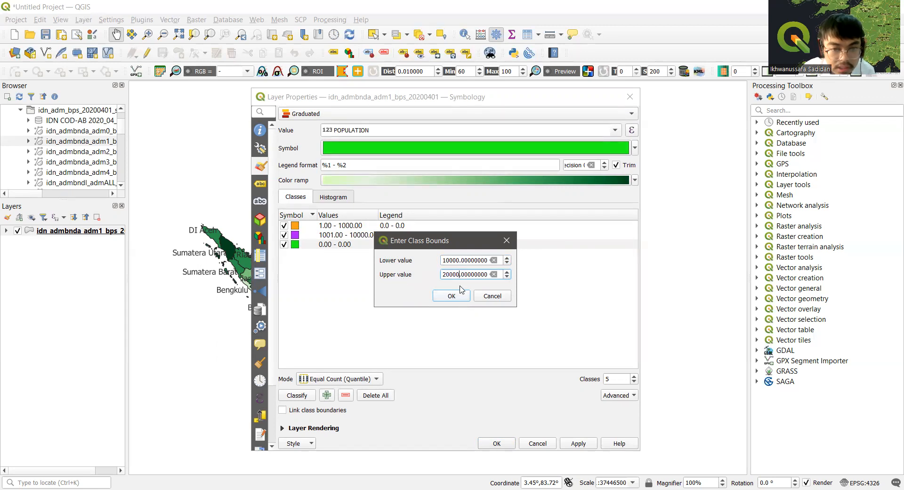
pyautogui.click(458, 260)
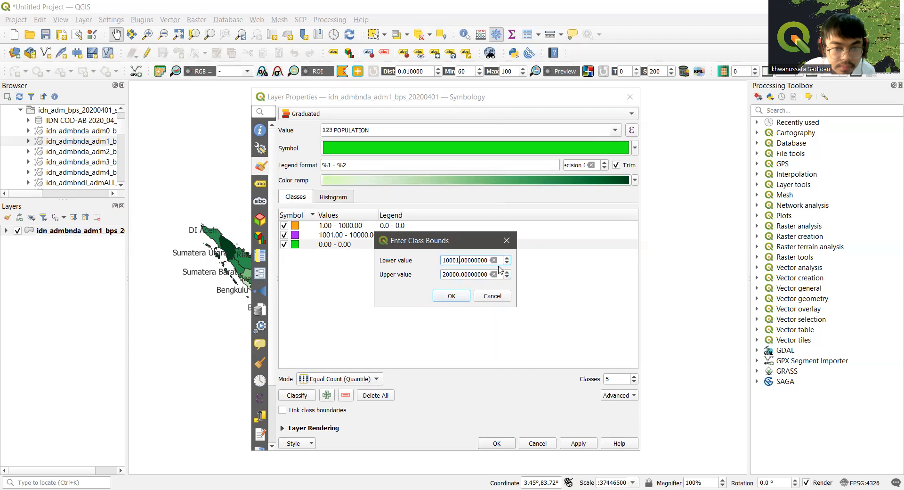
pyautogui.click(453, 297)
pyautogui.click(449, 296)
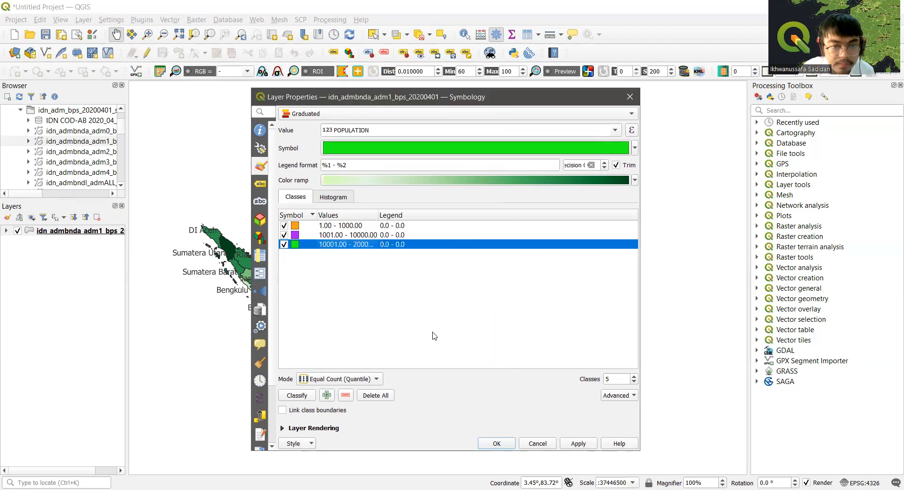
pyautogui.click(580, 444)
pyautogui.click(497, 443)
# - Examine the class colors of the eastern provinces and across the whole archipelago
pyautogui.scroll(1, 436, 268)
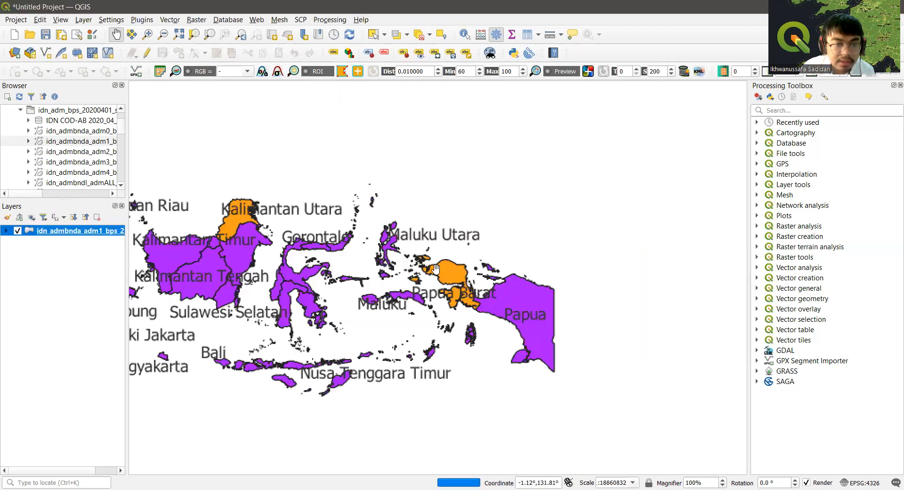
pyautogui.scroll(1, 384, 277)
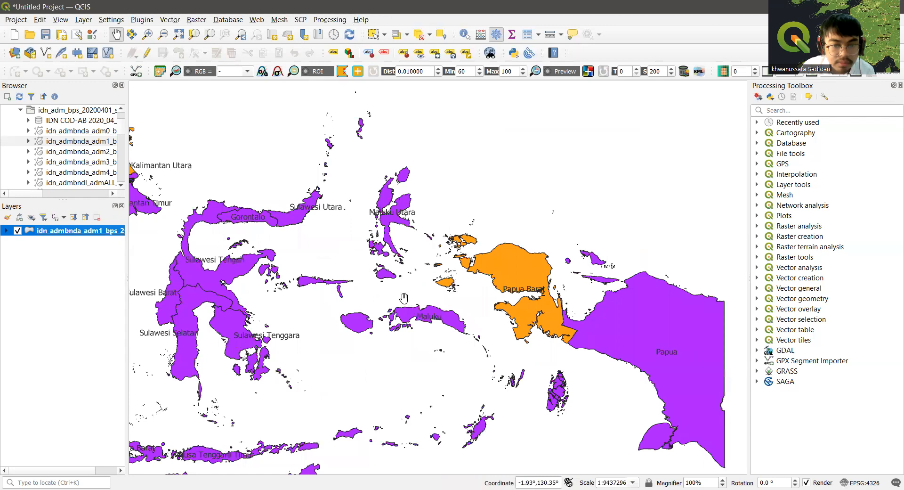
pyautogui.moveTo(404, 298); pyautogui.dragTo(495, 271)
pyautogui.scroll(-1, 350, 301)
pyautogui.moveTo(307, 292); pyautogui.dragTo(422, 311)
pyautogui.moveTo(616, 356); pyautogui.dragTo(569, 335)
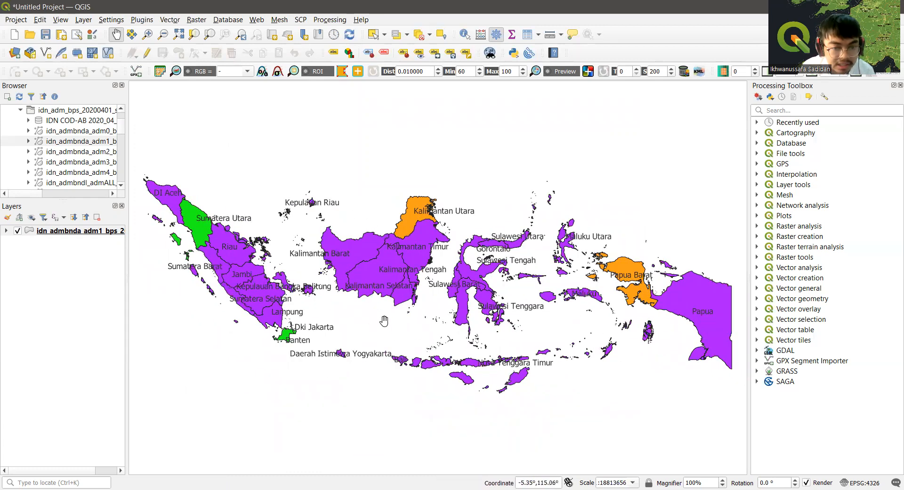
# - Examine the area between Banten and Bali around Yogyakarta for provinces not covered by any class
pyautogui.scroll(3, 347, 368)
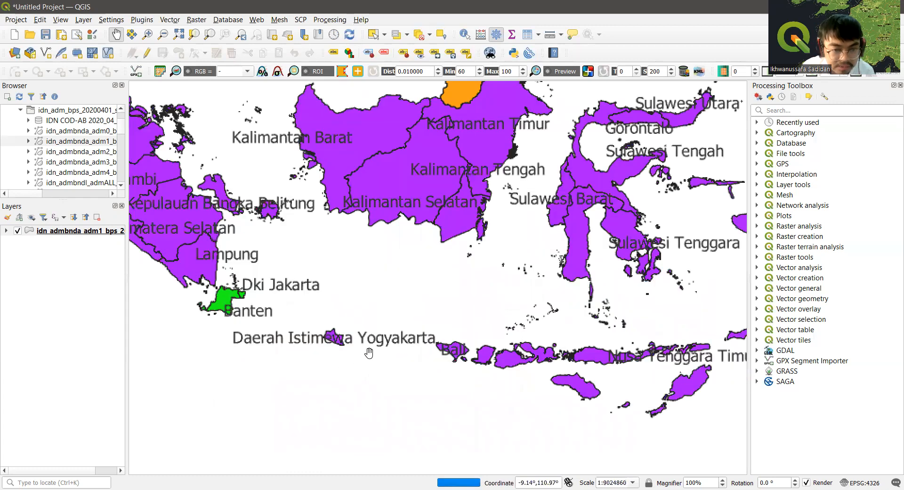
pyautogui.scroll(-1, 557, 326)
pyautogui.scroll(-2, 448, 328)
pyautogui.scroll(4, 448, 327)
pyautogui.scroll(-1, 430, 320)
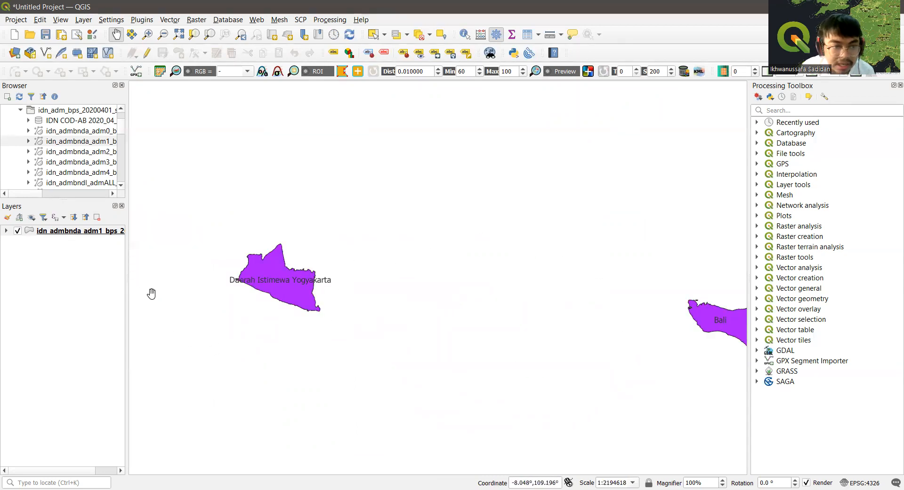
pyautogui.scroll(-2, 395, 260)
pyautogui.scroll(-1, 395, 260)
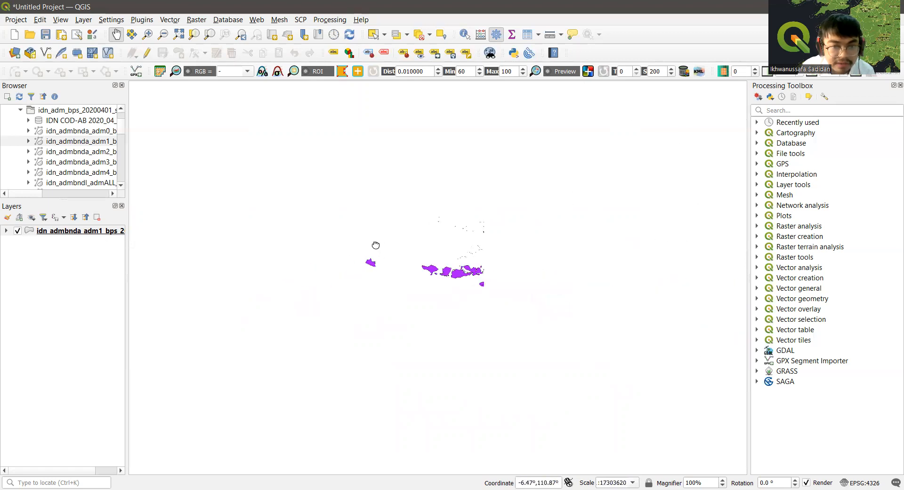
pyautogui.moveTo(334, 248); pyautogui.dragTo(334, 268)
pyautogui.scroll(2, 333, 270)
pyautogui.scroll(-2, 333, 271)
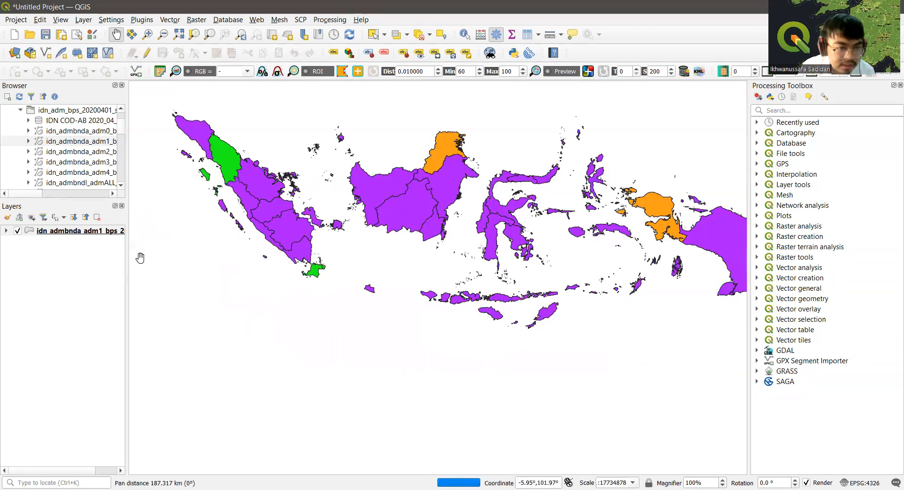
# - Reopen the province layer's symbology, add a fourth graduated class and move it to the end of the class list
pyautogui.rightClick(86, 234)
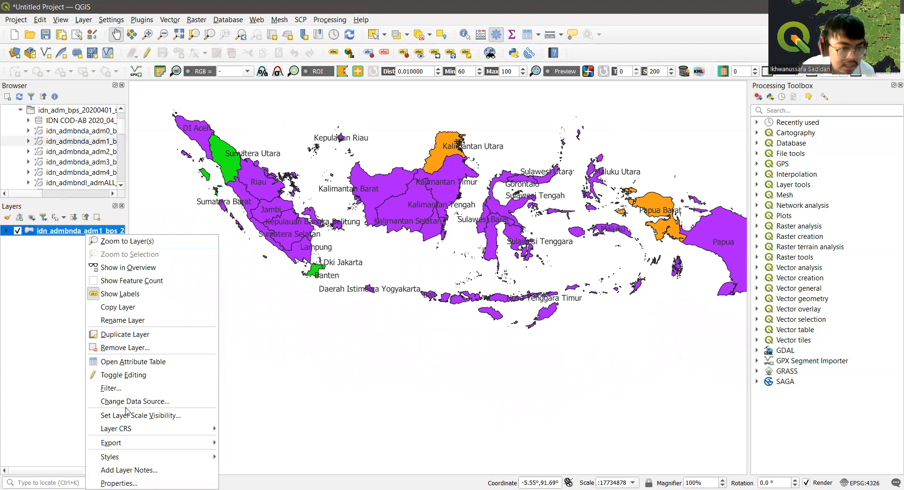
pyautogui.click(109, 478)
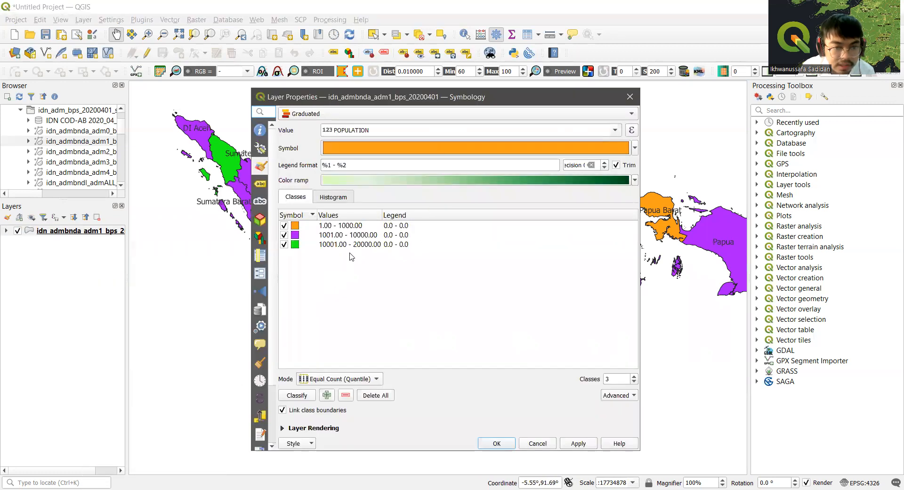
pyautogui.click(327, 395)
pyautogui.click(343, 226)
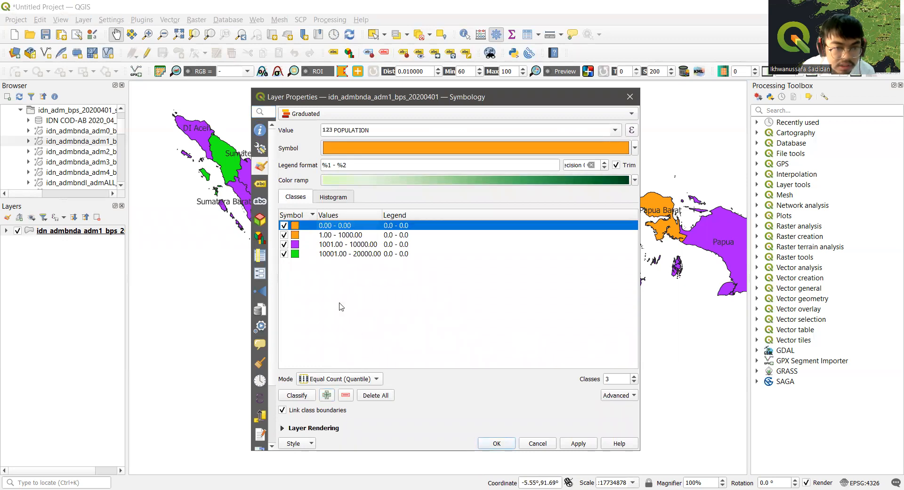
pyautogui.moveTo(342, 226); pyautogui.dragTo(341, 274)
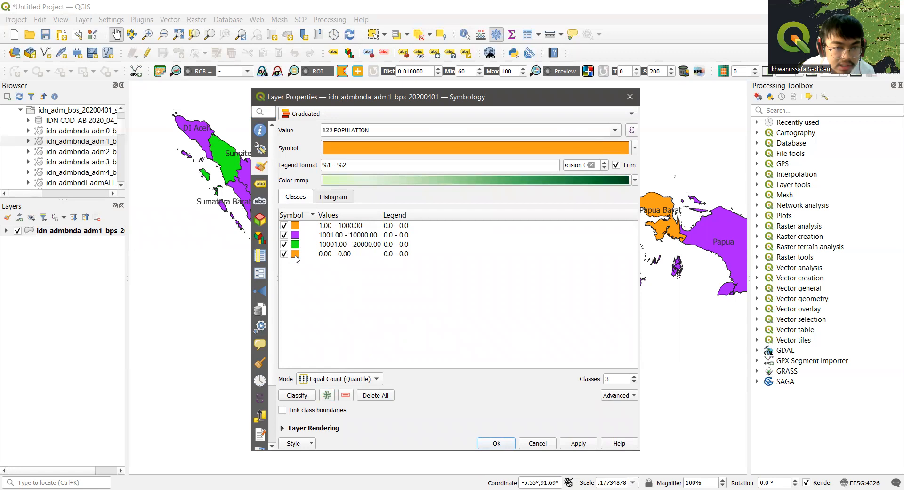
# - Change the fill color of the new fourth class to red (#ff0101)
pyautogui.click(295, 257)
pyautogui.doubleClick(294, 255)
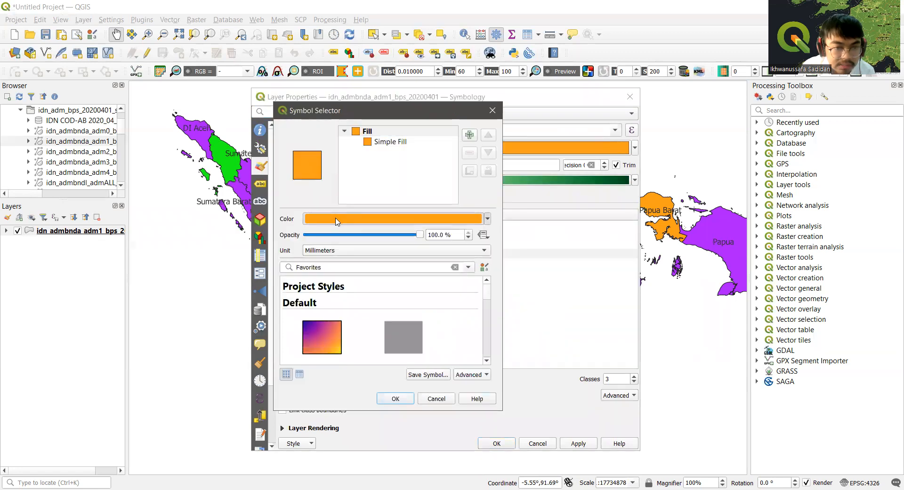
pyautogui.click(338, 220)
pyautogui.moveTo(160, 243); pyautogui.dragTo(147, 182)
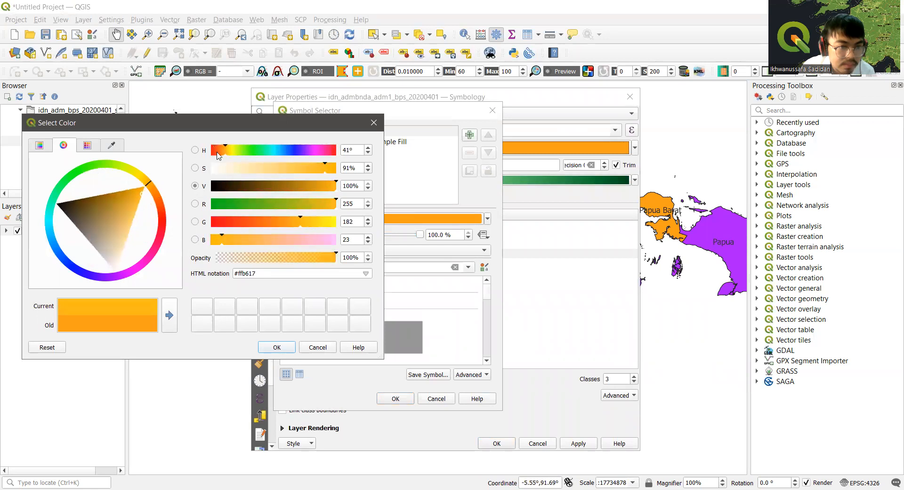
pyautogui.moveTo(217, 153); pyautogui.dragTo(203, 155)
pyautogui.moveTo(150, 229); pyautogui.dragTo(164, 222)
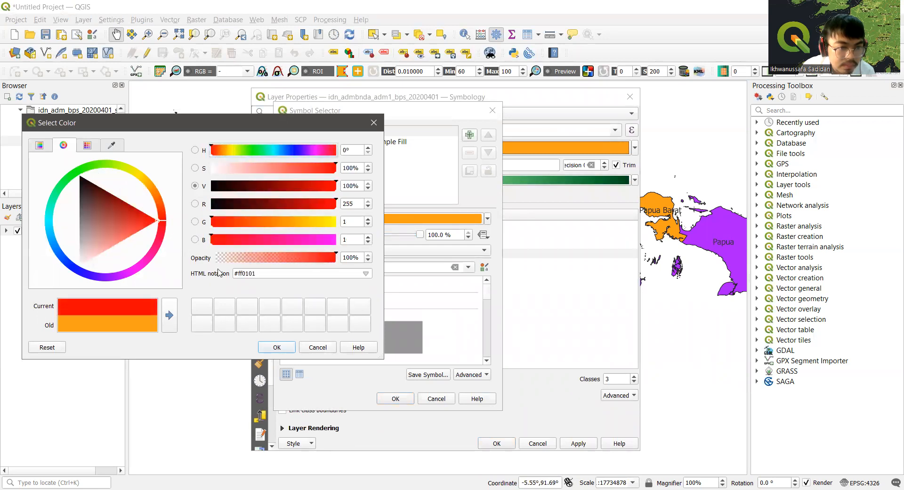
pyautogui.click(278, 347)
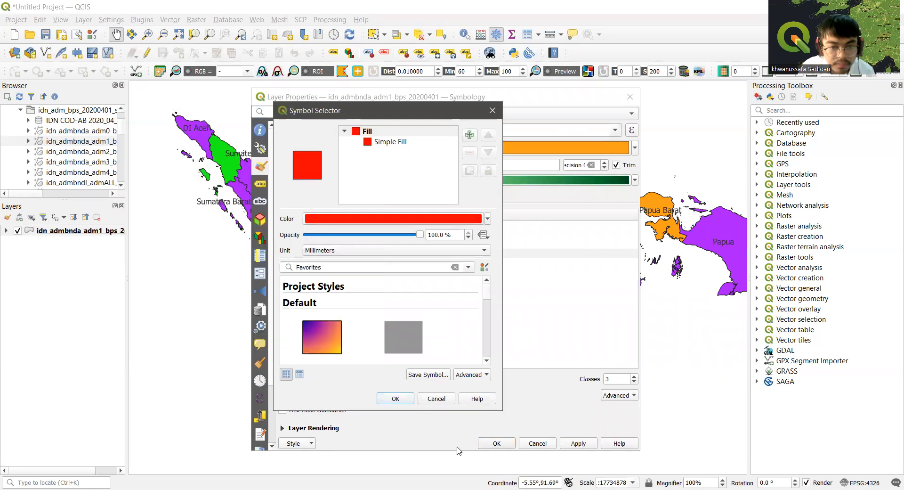
pyautogui.click(396, 398)
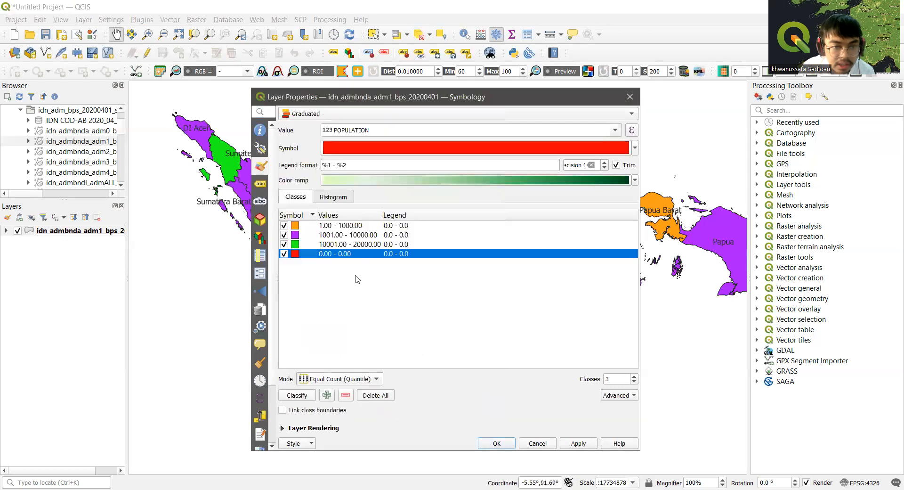
# - Set the red class's lower bound to 20001 with a larger upper bound, and apply the symbology to the layer
pyautogui.doubleClick(320, 255)
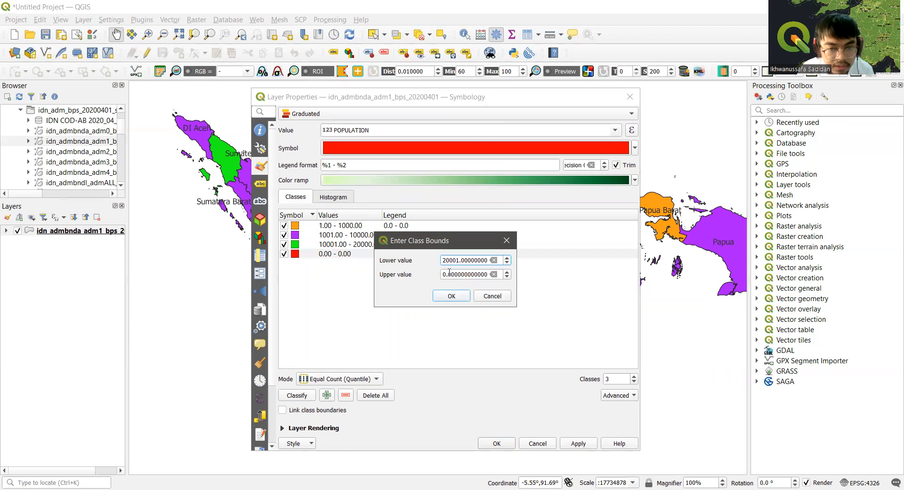
pyautogui.click(443, 274)
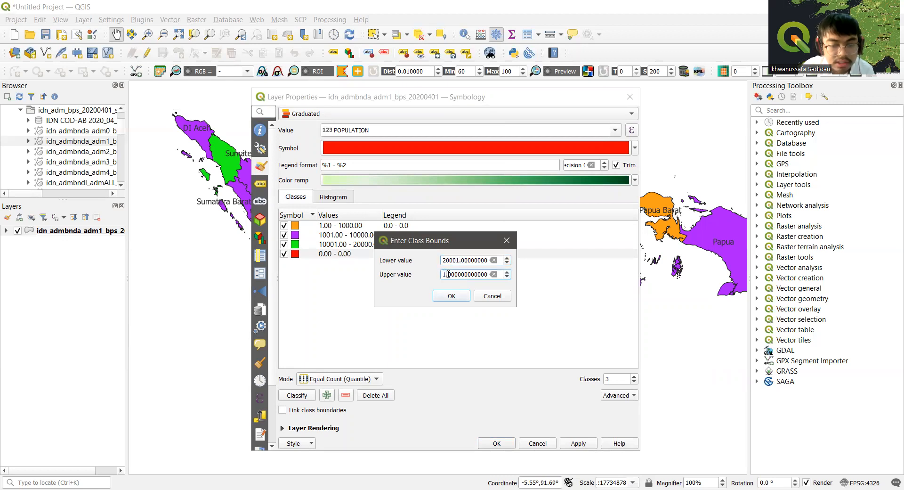
pyautogui.click(451, 296)
pyautogui.click(563, 447)
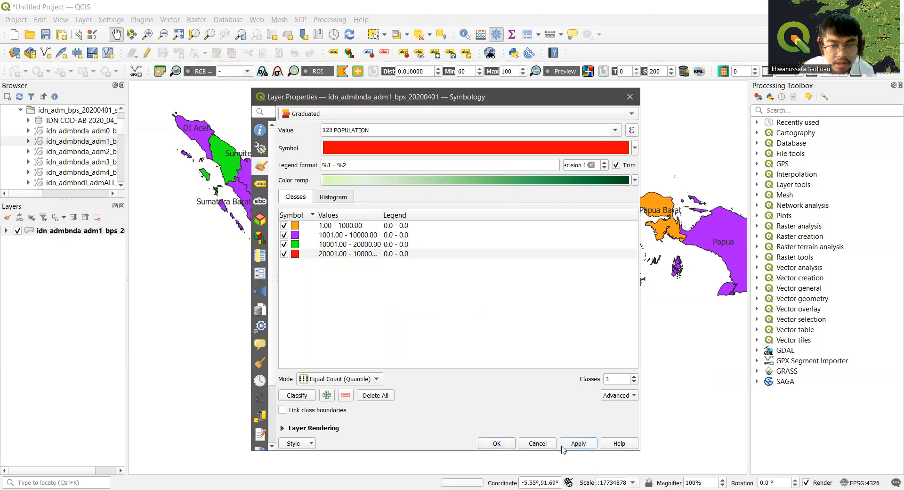
pyautogui.click(499, 445)
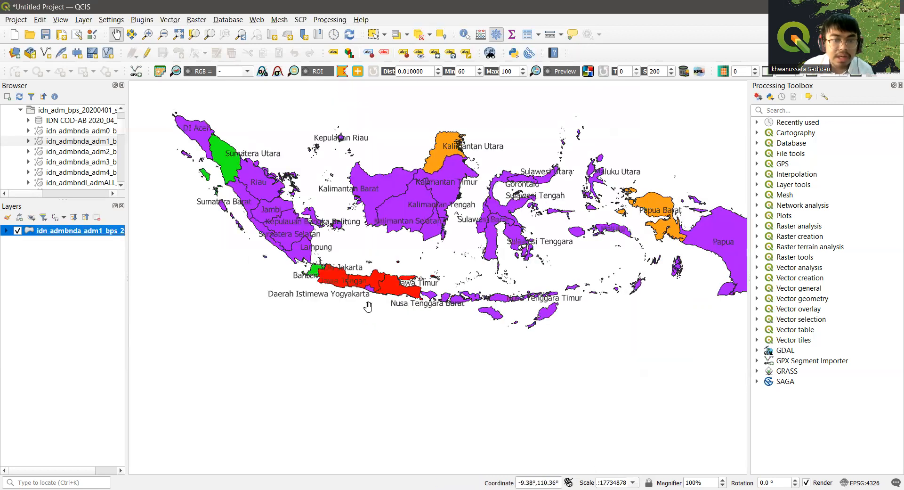
# - Examine the class colors of Java's provinces and of the full Indonesian map
pyautogui.scroll(1, 368, 306)
pyautogui.scroll(1, 362, 287)
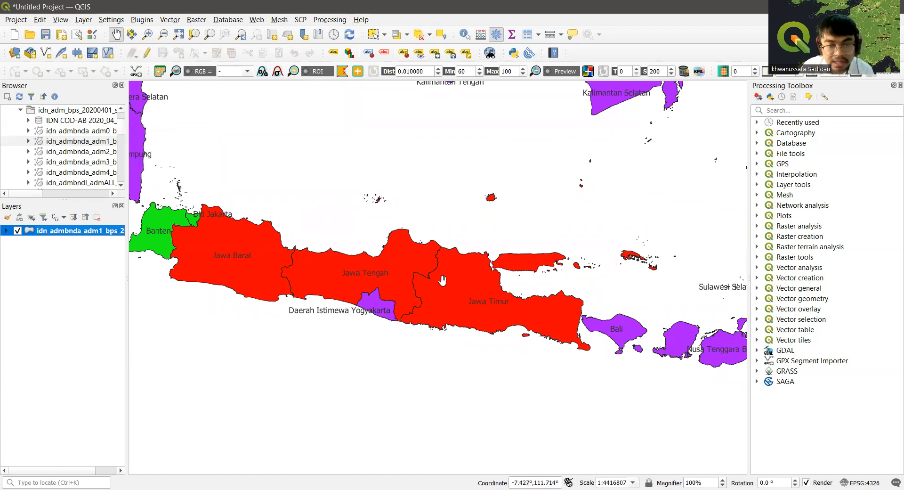
pyautogui.scroll(-1, 431, 272)
pyautogui.scroll(-1, 451, 234)
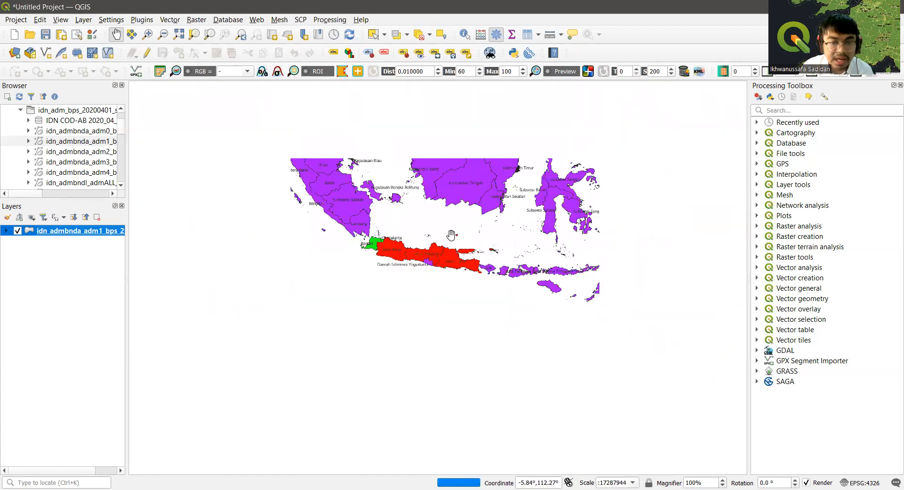
pyautogui.moveTo(451, 234); pyautogui.dragTo(469, 241)
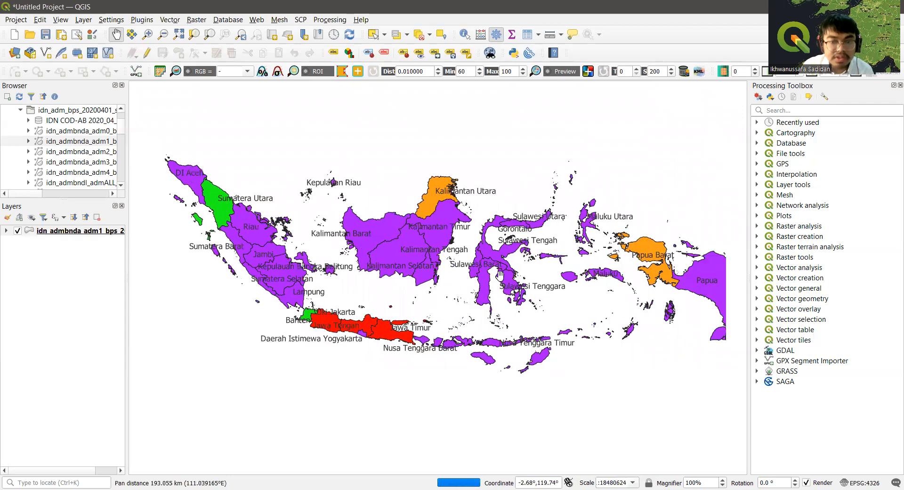
# - Open the symbology properties of the province layer
pyautogui.moveTo(476, 277); pyautogui.dragTo(445, 270)
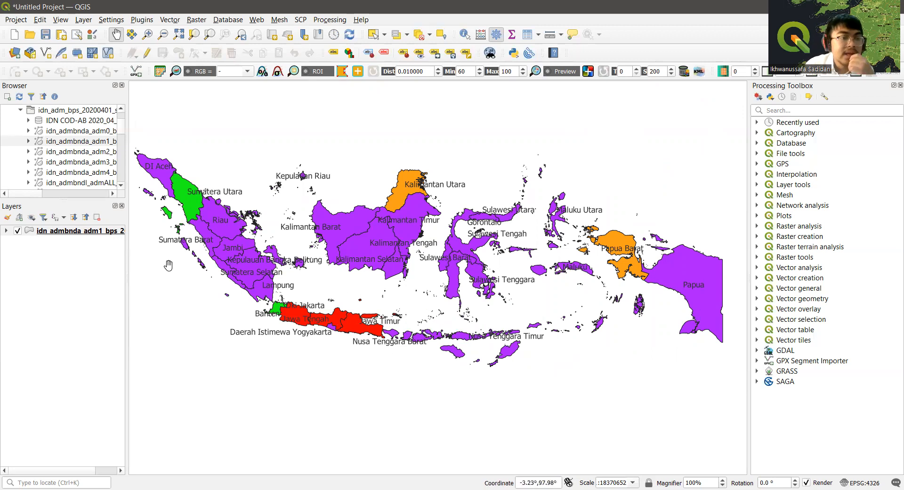
pyautogui.rightClick(82, 231)
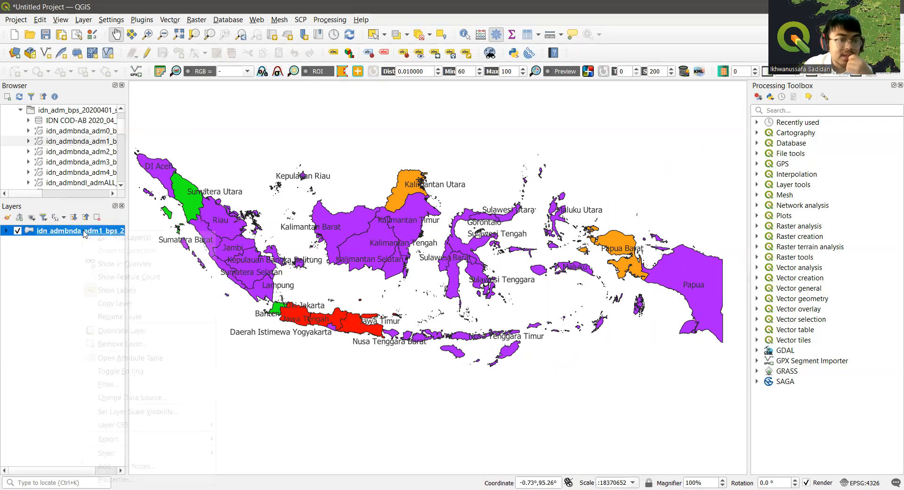
pyautogui.click(143, 479)
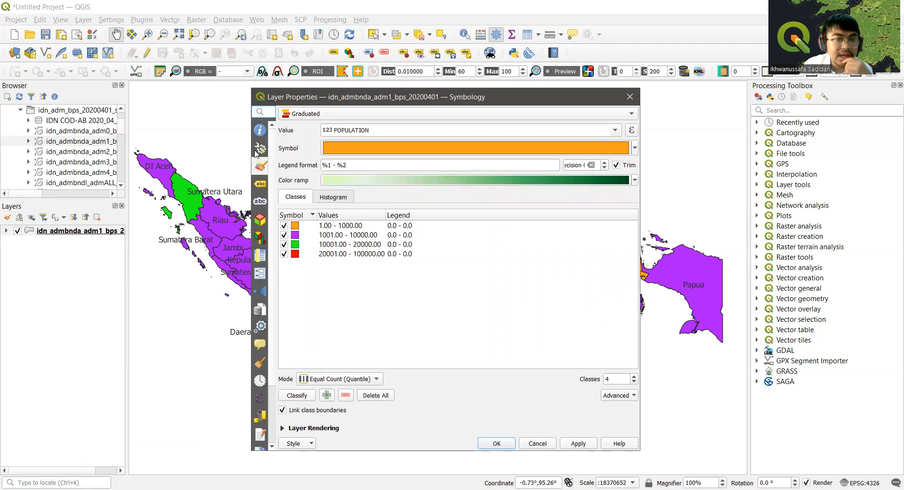
# - Switch the province layer's symbology to Categorized by POPULATION, classify all its values and apply the style
pyautogui.click(303, 121)
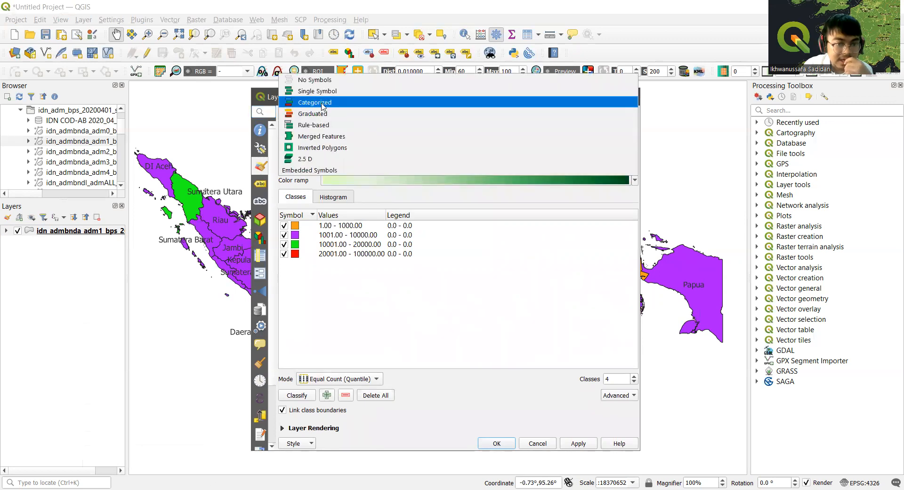
pyautogui.click(323, 105)
pyautogui.click(297, 414)
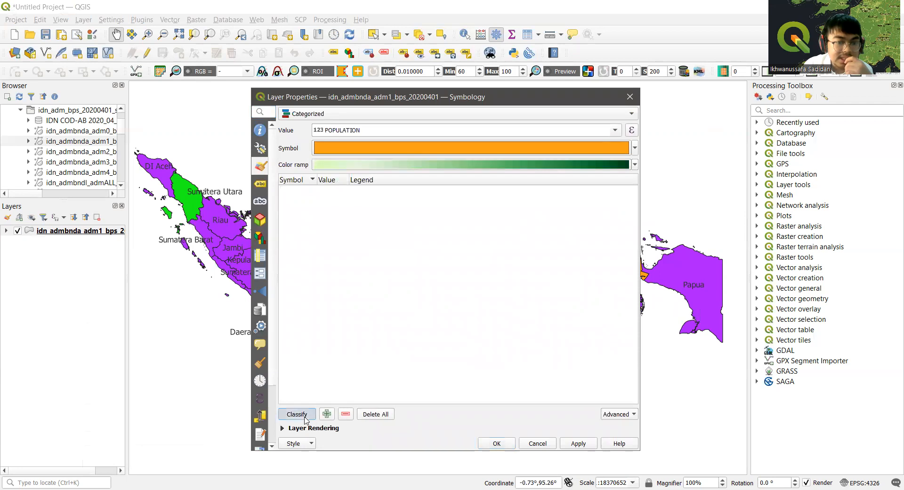
pyautogui.scroll(4, 337, 266)
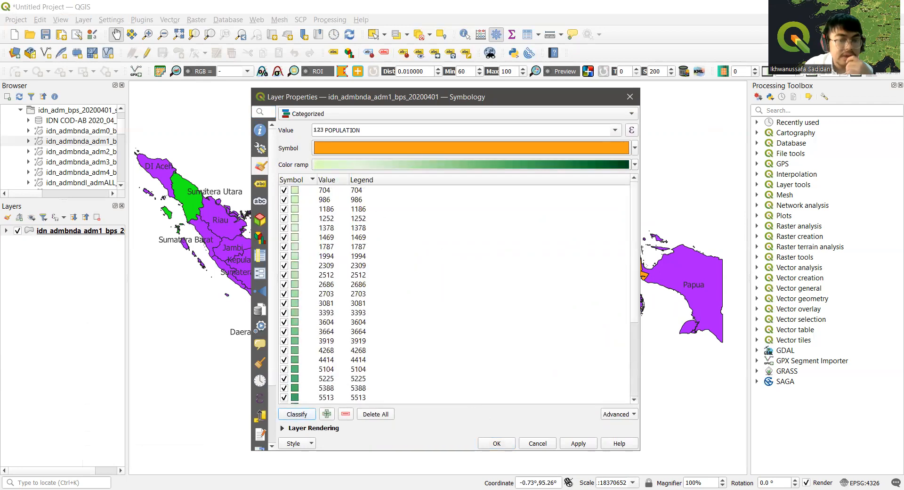
pyautogui.click(578, 443)
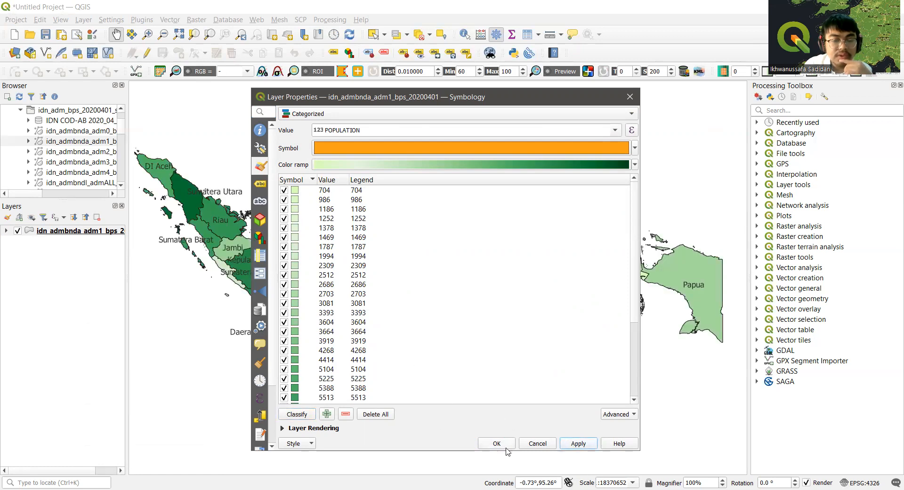
# - Style the province layer as Graduated by POPULATION with five Equal Count (Quantile) classes, and apply it to the map
pyautogui.click(297, 113)
pyautogui.click(323, 126)
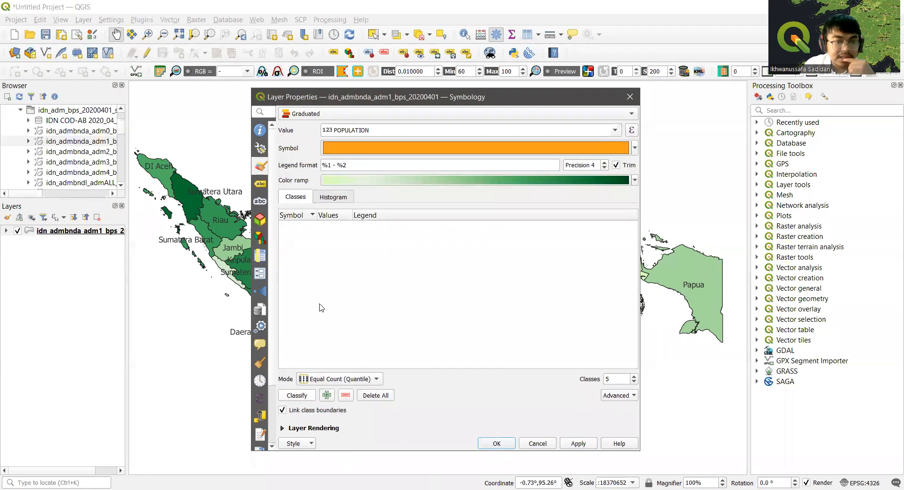
pyautogui.click(296, 395)
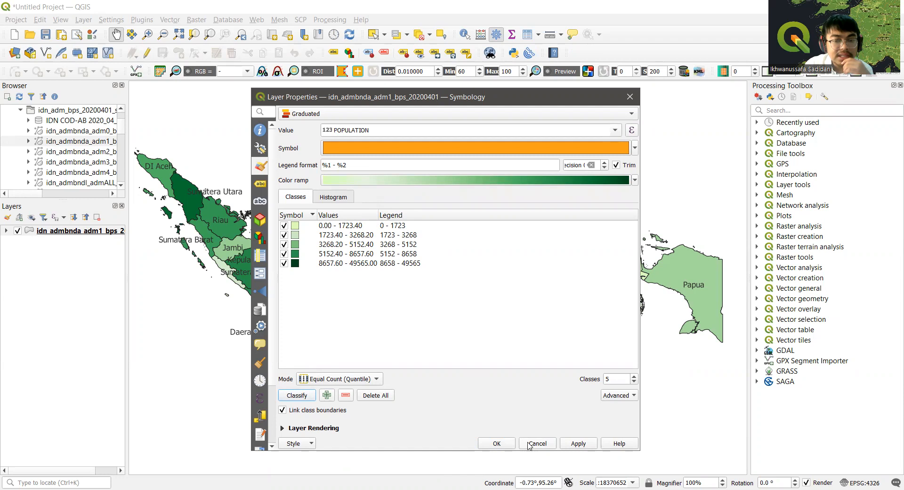
pyautogui.click(578, 443)
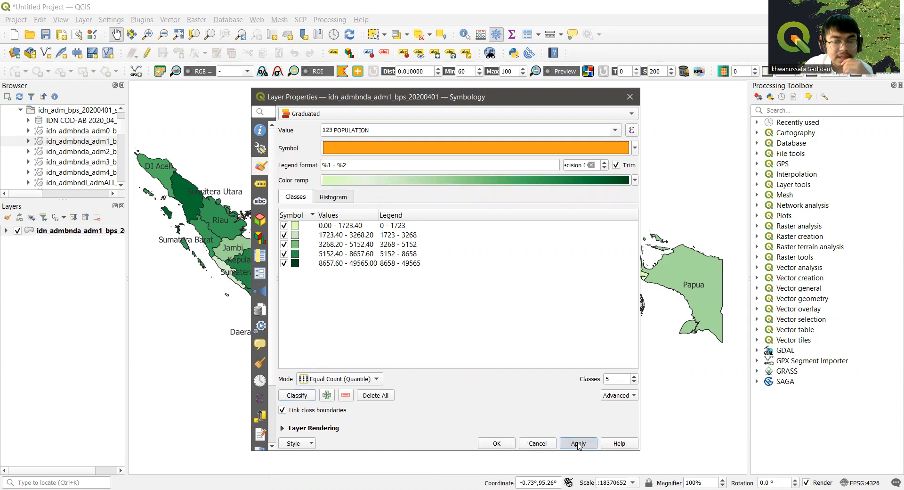
pyautogui.click(498, 444)
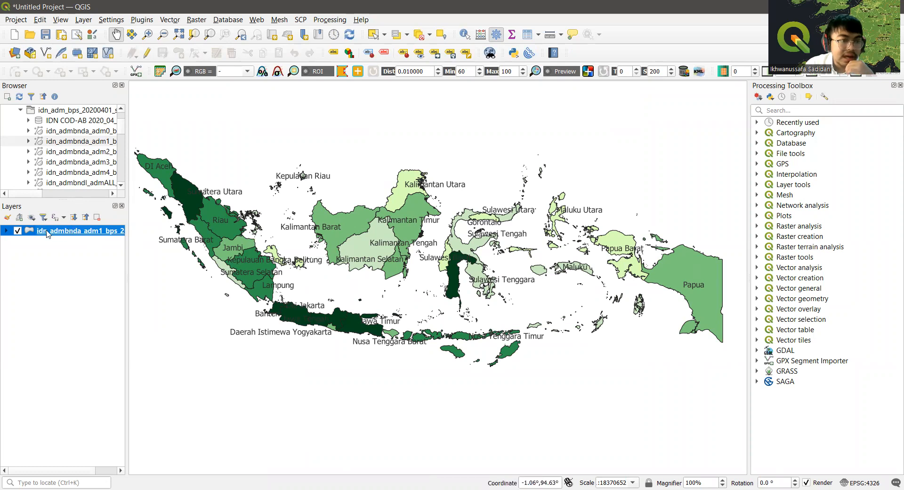
# - Add the idn_admbnda_adm1 province shapefile to the project again as a second layer and hide that new copy
pyautogui.moveTo(61, 142); pyautogui.dragTo(49, 249)
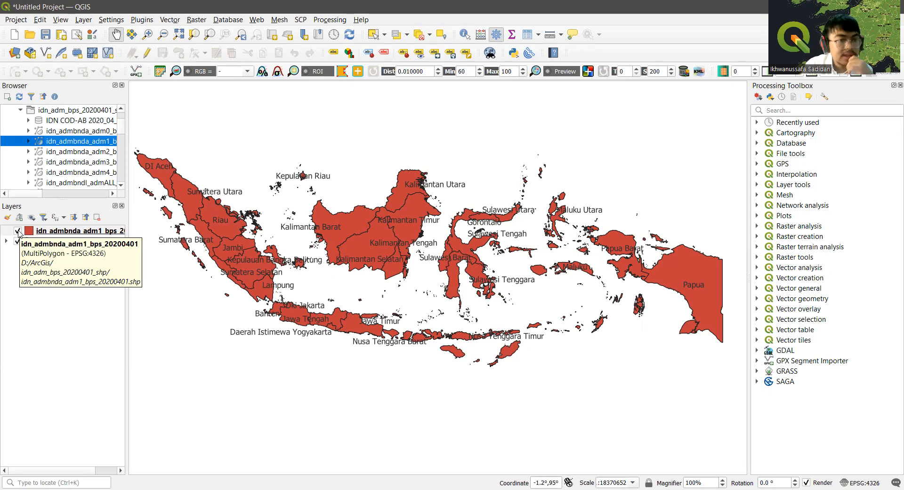
pyautogui.click(18, 231)
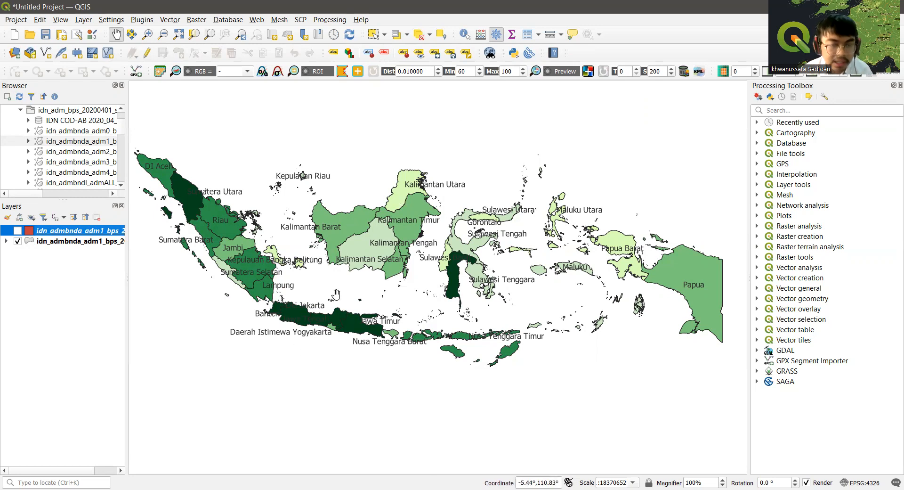
# - Switch to the Statistik Per Provinsi spreadsheet in the browser and review its provincial statistics topics and source links
pyautogui.click(358, 71)
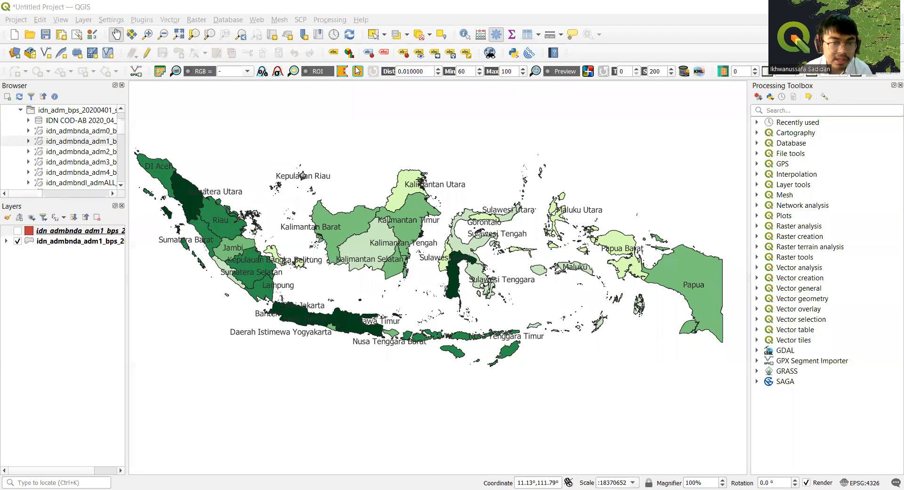
pyautogui.click(264, 450)
pyautogui.moveTo(228, 452); pyautogui.dragTo(318, 456)
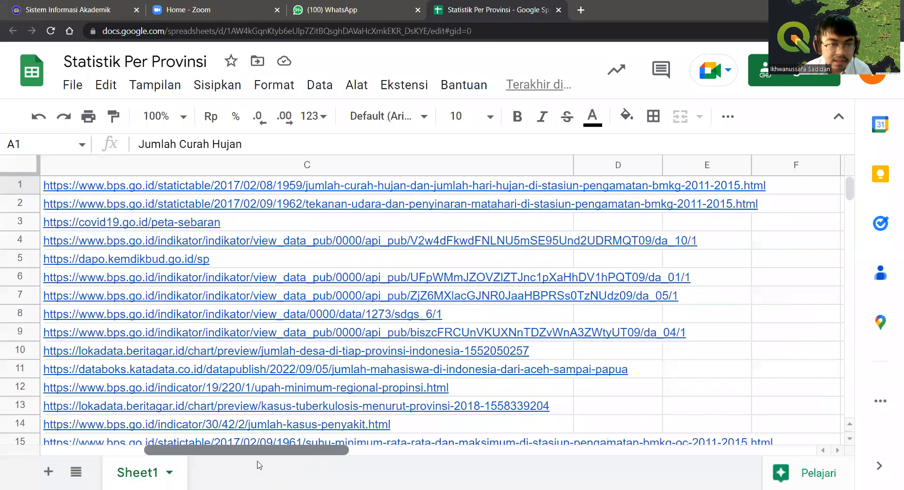
pyautogui.scroll(-2, 420, 356)
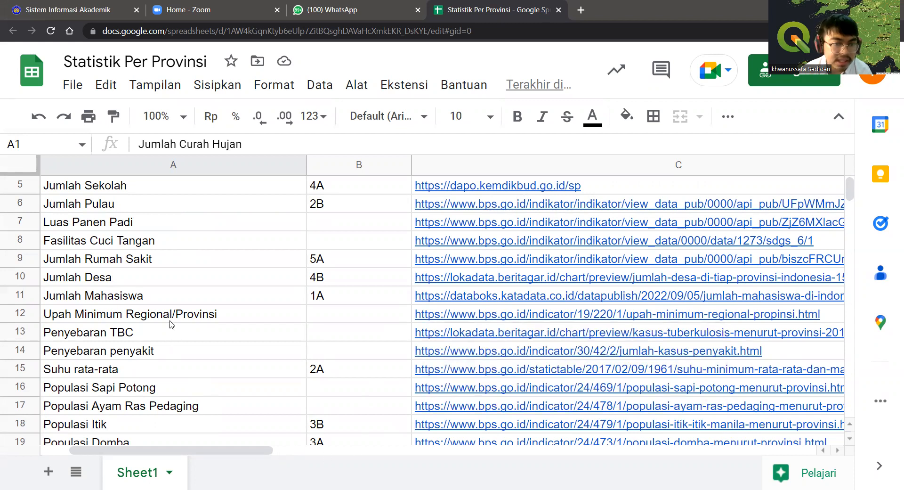
pyautogui.scroll(-8, 130, 228)
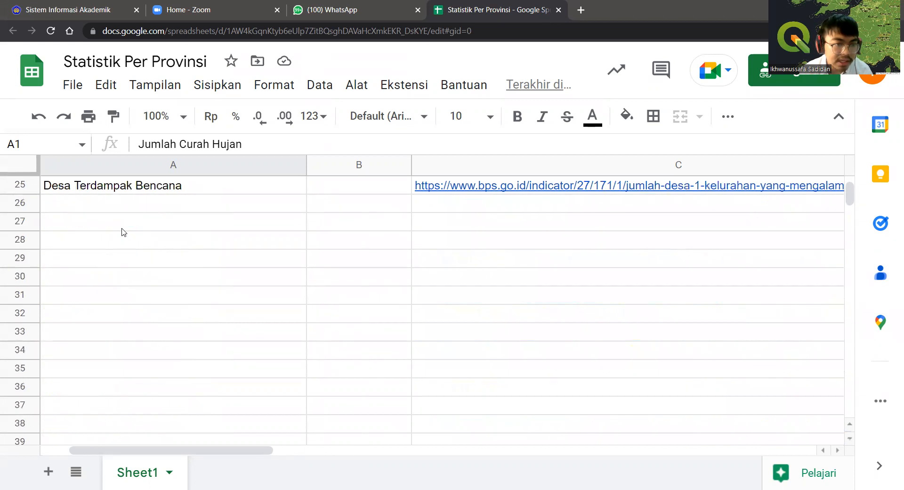
pyautogui.scroll(8, 123, 232)
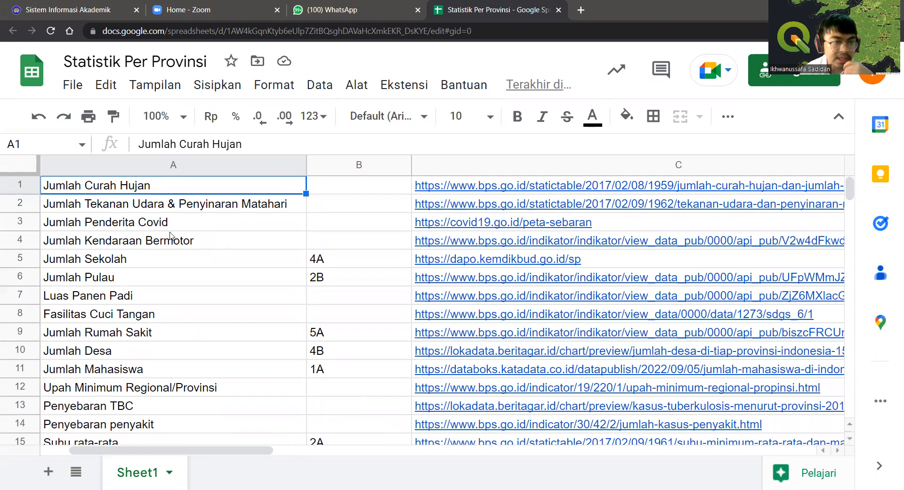
# - Open the BPS source link for Jumlah Curah Hujan and examine the rainfall table by province
pyautogui.click(481, 188)
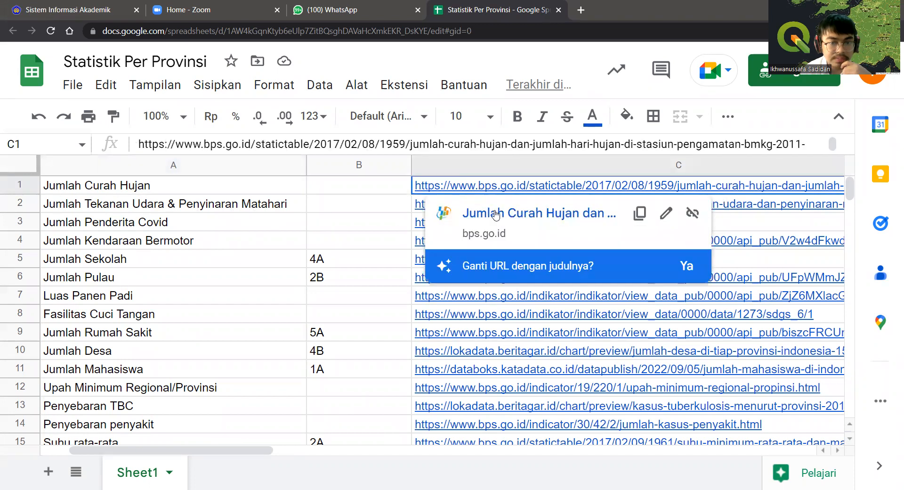
pyautogui.click(494, 210)
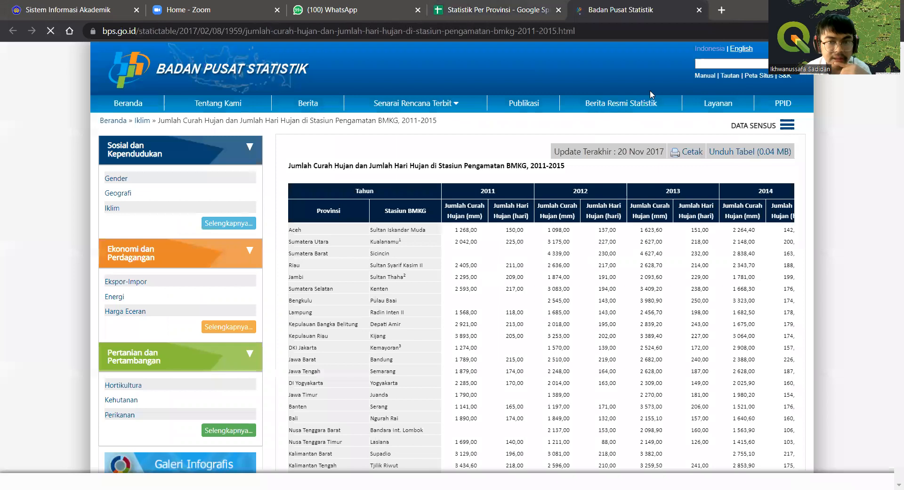
pyautogui.scroll(-2, 467, 250)
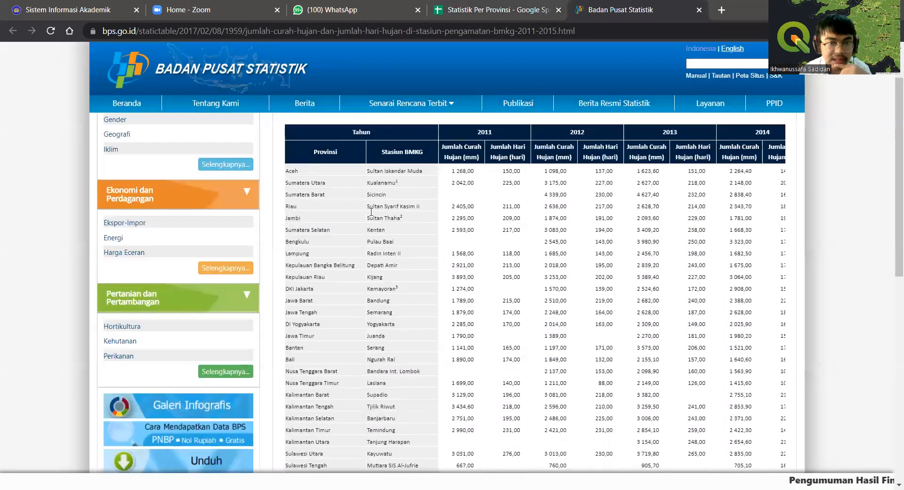
pyautogui.scroll(-2, 502, 207)
pyautogui.scroll(2, 501, 208)
pyautogui.scroll(-3, 552, 203)
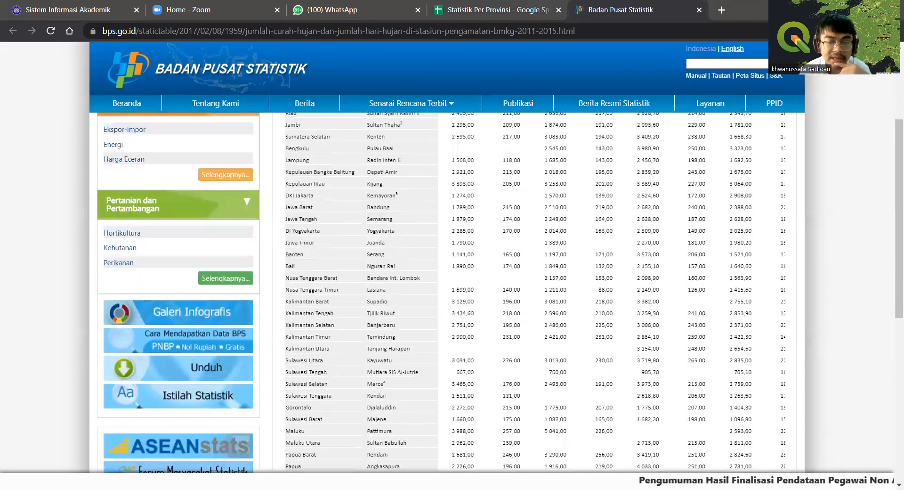
pyautogui.scroll(-8, 552, 207)
pyautogui.scroll(10, 553, 219)
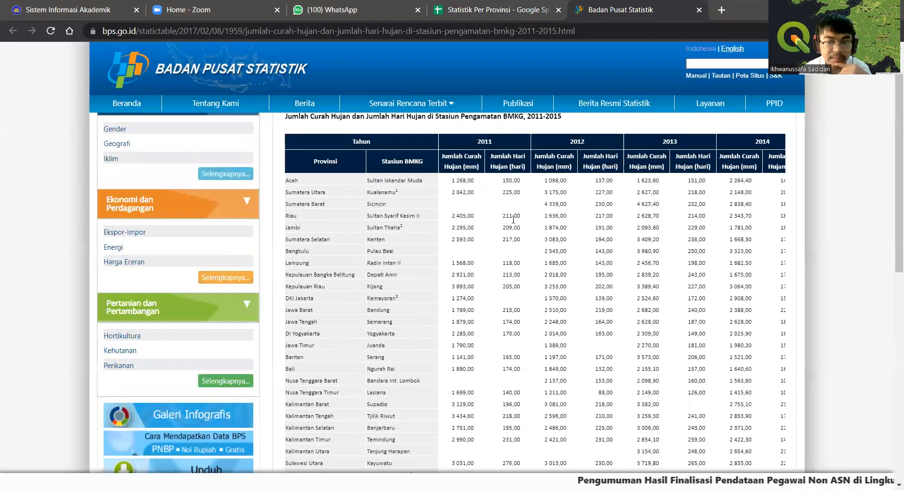
pyautogui.scroll(1, 513, 219)
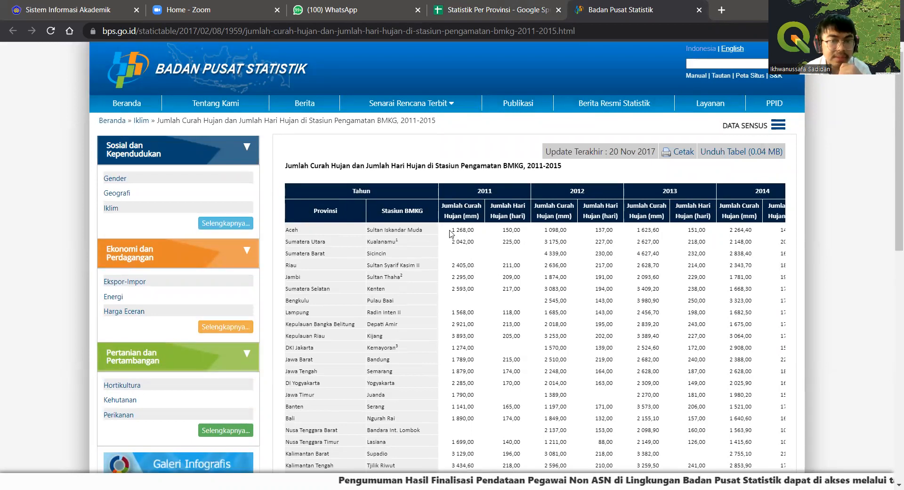
# - From the Statistik Per Provinsi spreadsheet, open the Jumlah Kendaraan Bermotor source link and examine the motor vehicle table by province
pyautogui.click(500, 5)
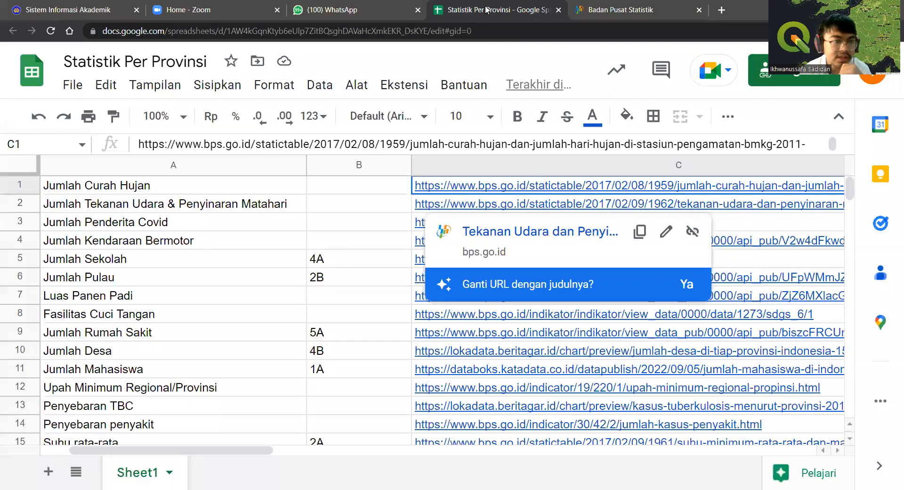
pyautogui.scroll(-2, 152, 272)
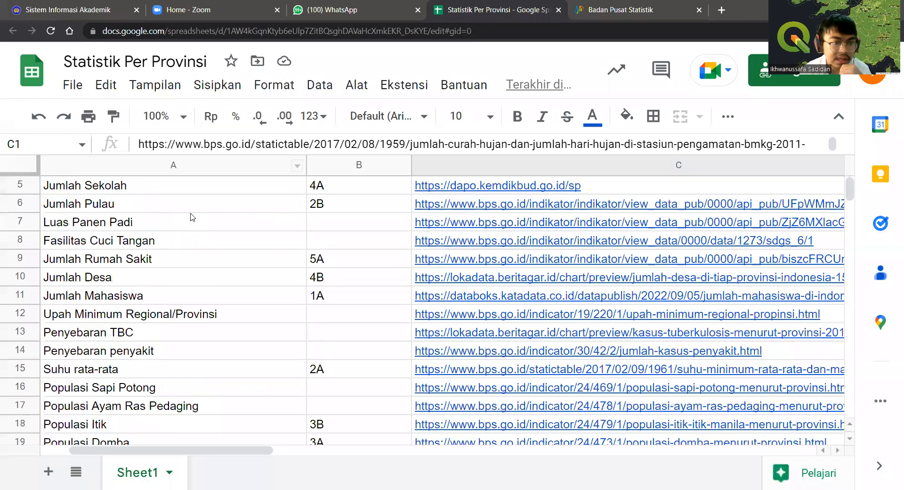
pyautogui.scroll(2, 192, 217)
pyautogui.click(456, 244)
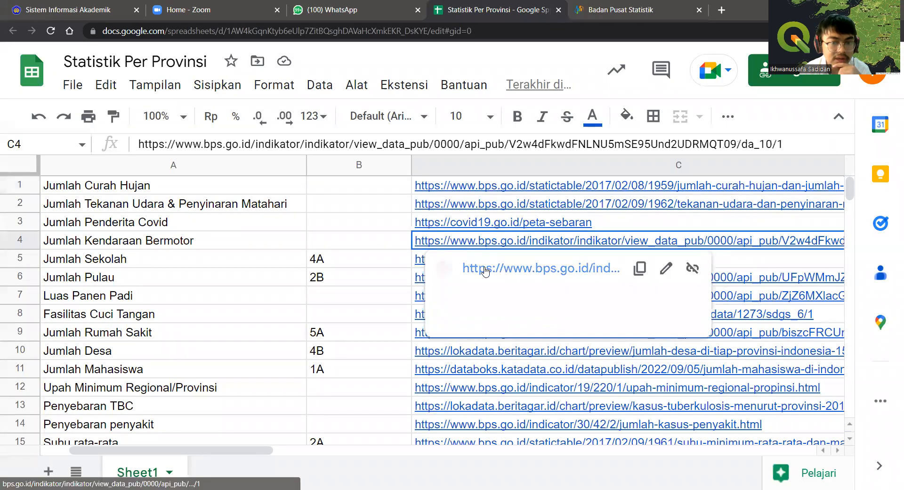
pyautogui.click(483, 267)
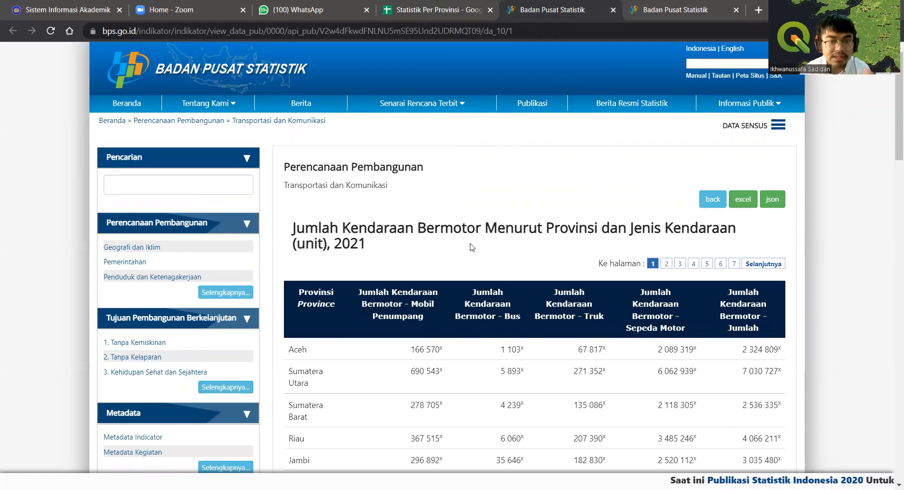
pyautogui.scroll(-1, 477, 224)
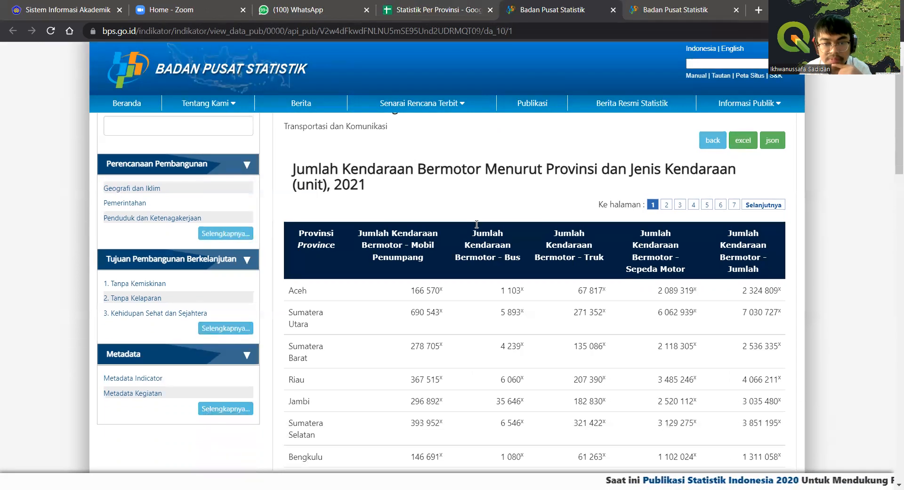
pyautogui.scroll(-1, 503, 287)
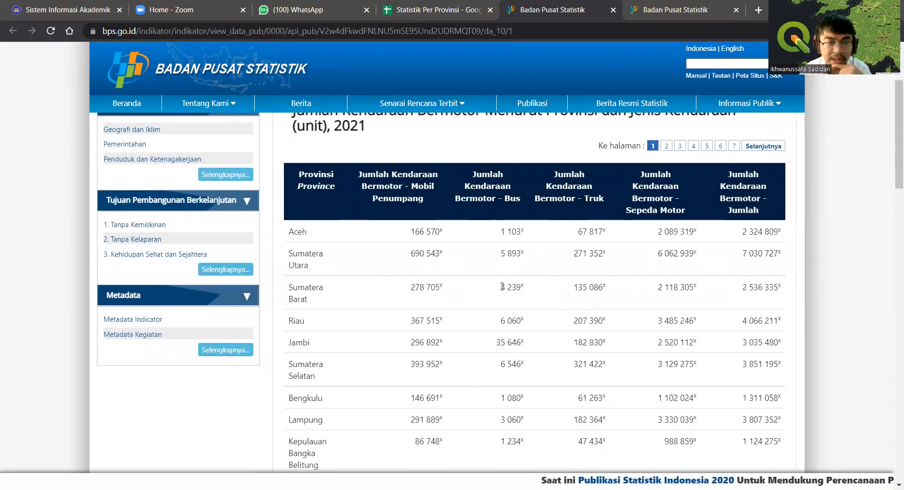
pyautogui.scroll(-2, 503, 284)
pyautogui.scroll(1, 502, 282)
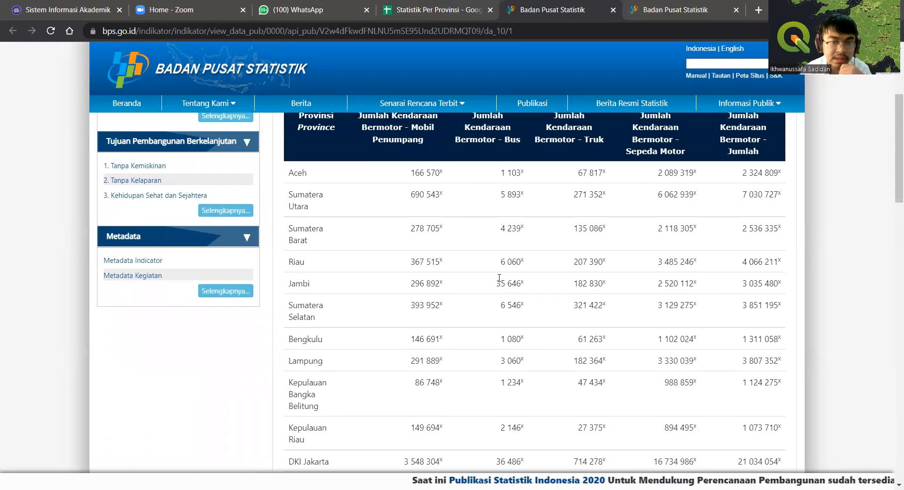
pyautogui.scroll(2, 355, 177)
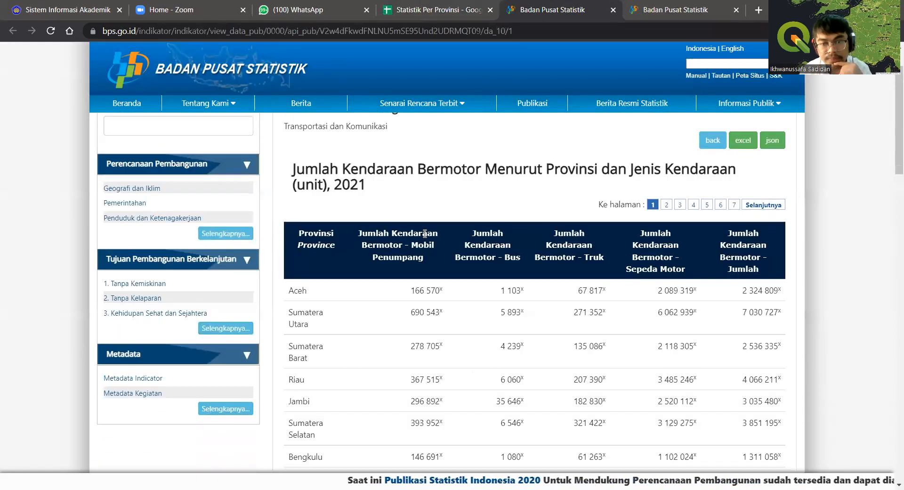
pyautogui.scroll(-1, 427, 248)
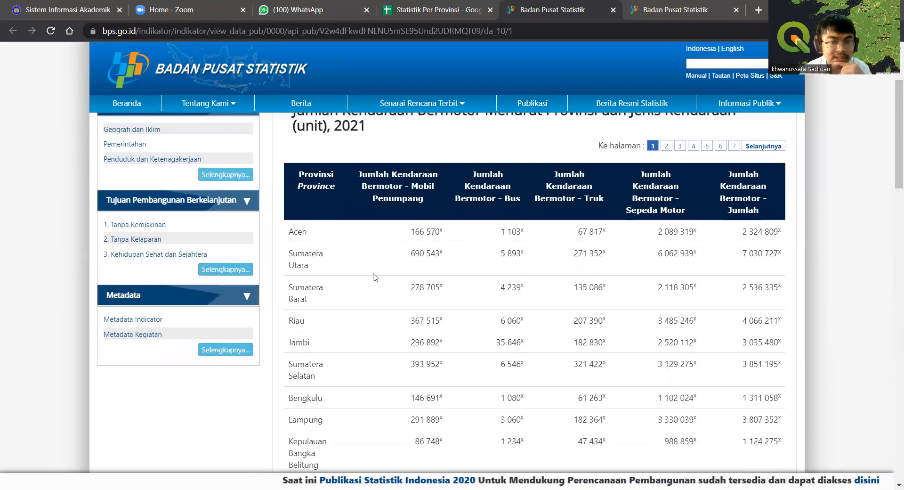
pyautogui.scroll(2, 464, 256)
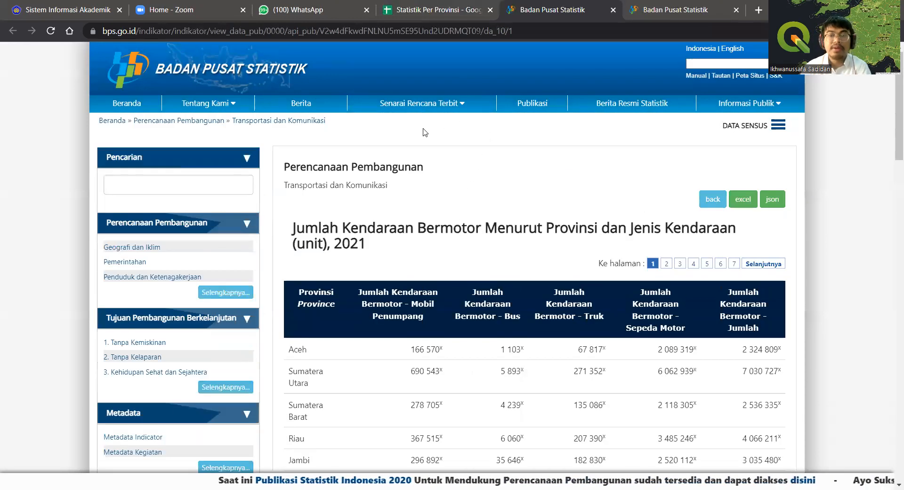